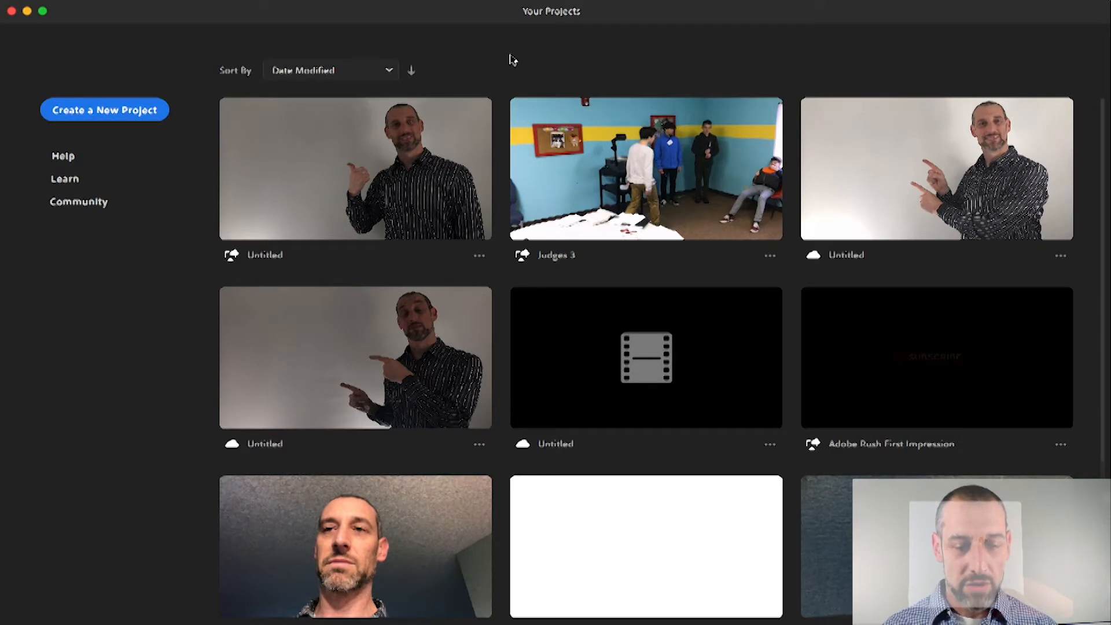
# - Open the untitled project whose thumbnail shows a man's face against the ceiling
pyautogui.scroll(-3, 507, 70)
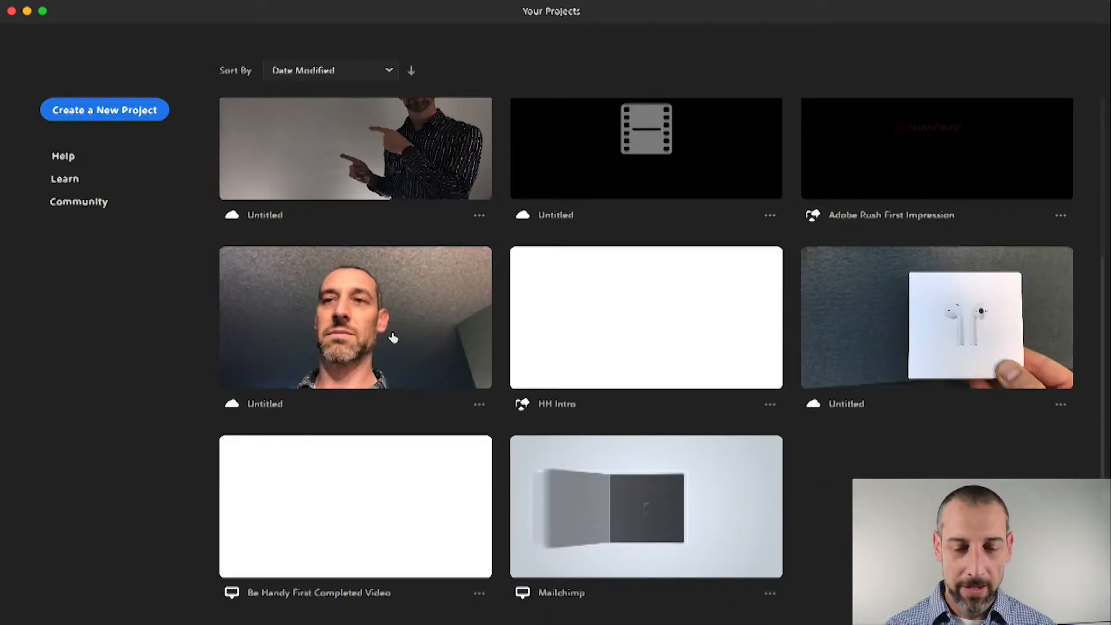
pyautogui.click(367, 285)
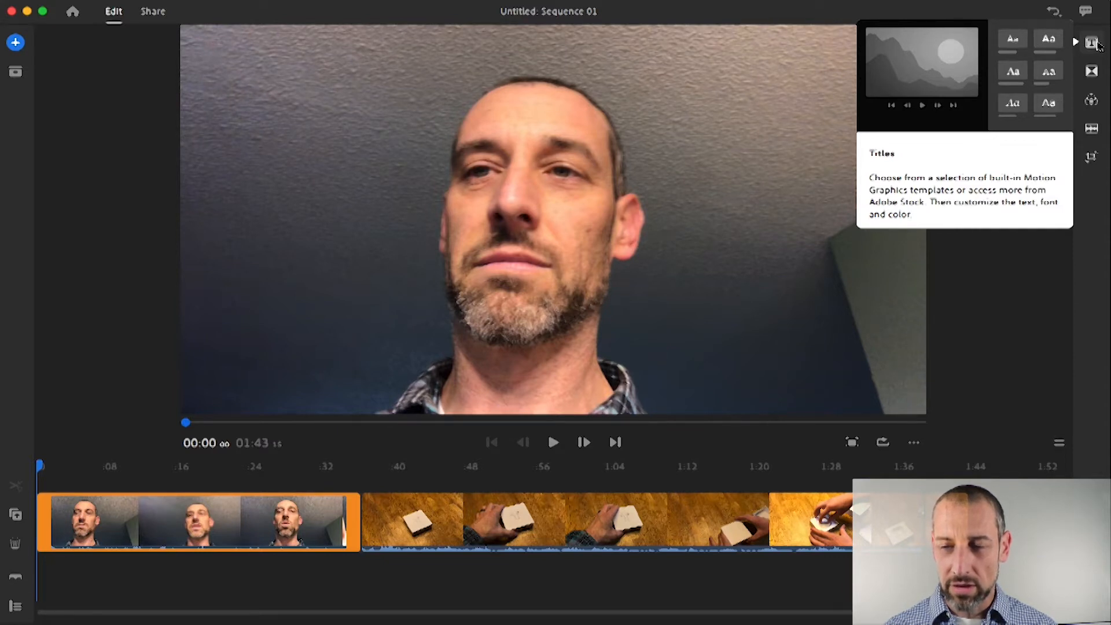
pyautogui.moveTo(913, 607)
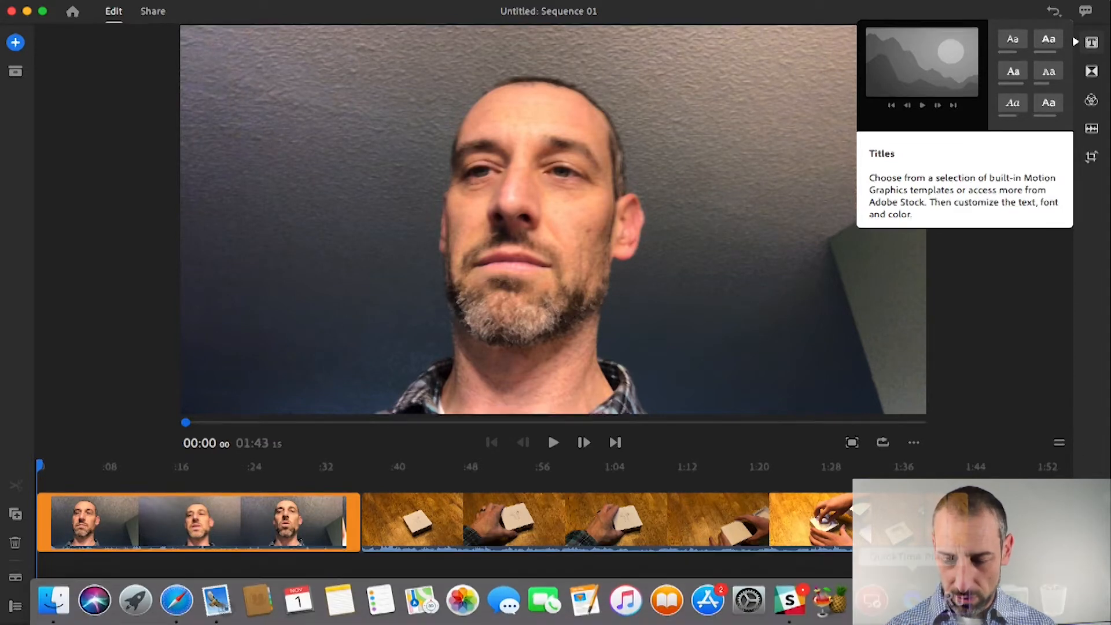
# - Browse the title templates and insert a Basic Default Title between the first and second clips
pyautogui.click(1092, 42)
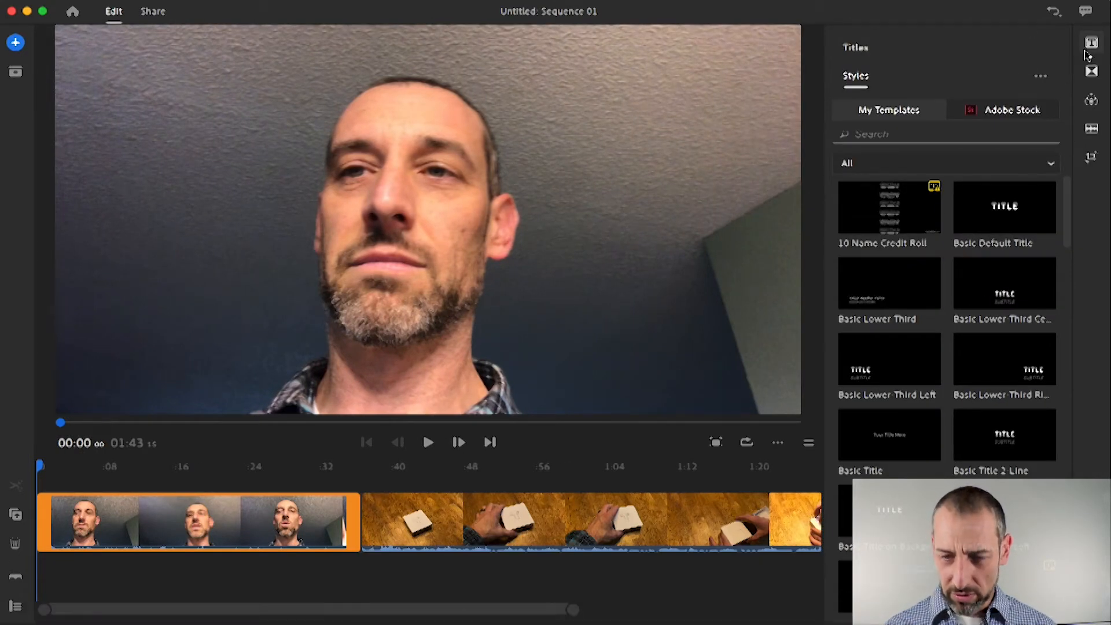
pyautogui.moveTo(1090, 46)
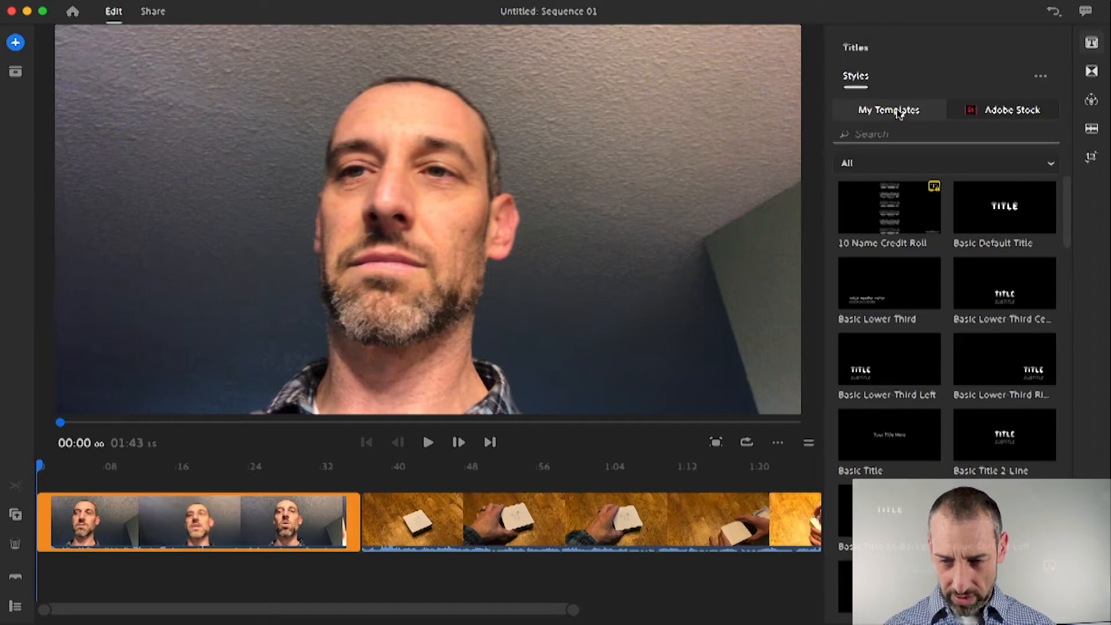
pyautogui.scroll(-10, 952, 257)
pyautogui.scroll(10, 952, 256)
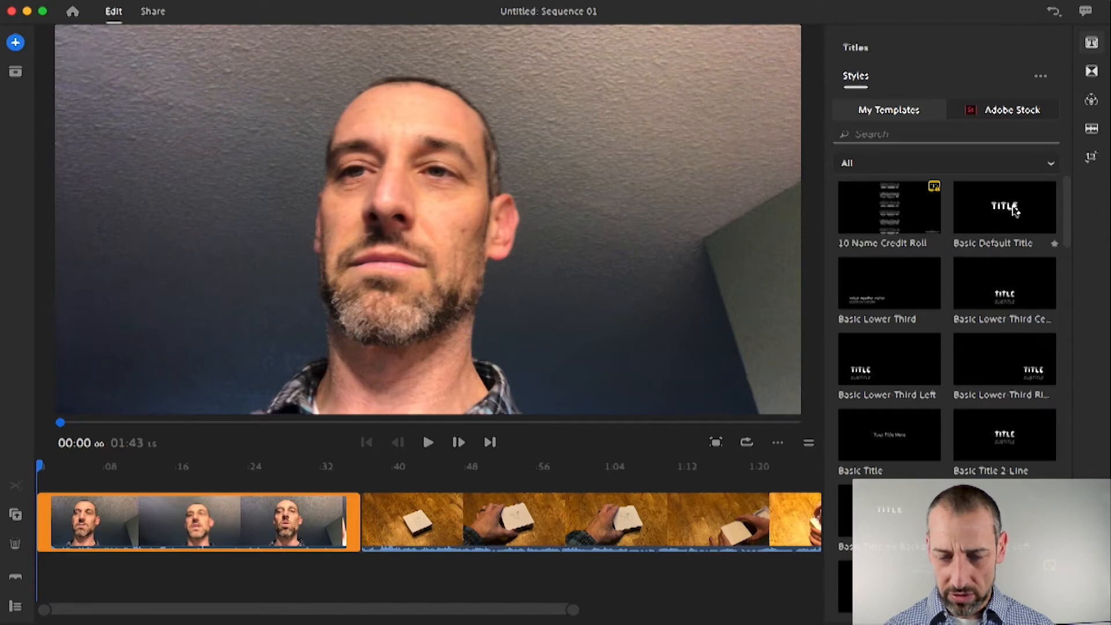
pyautogui.moveTo(1014, 208); pyautogui.dragTo(363, 519)
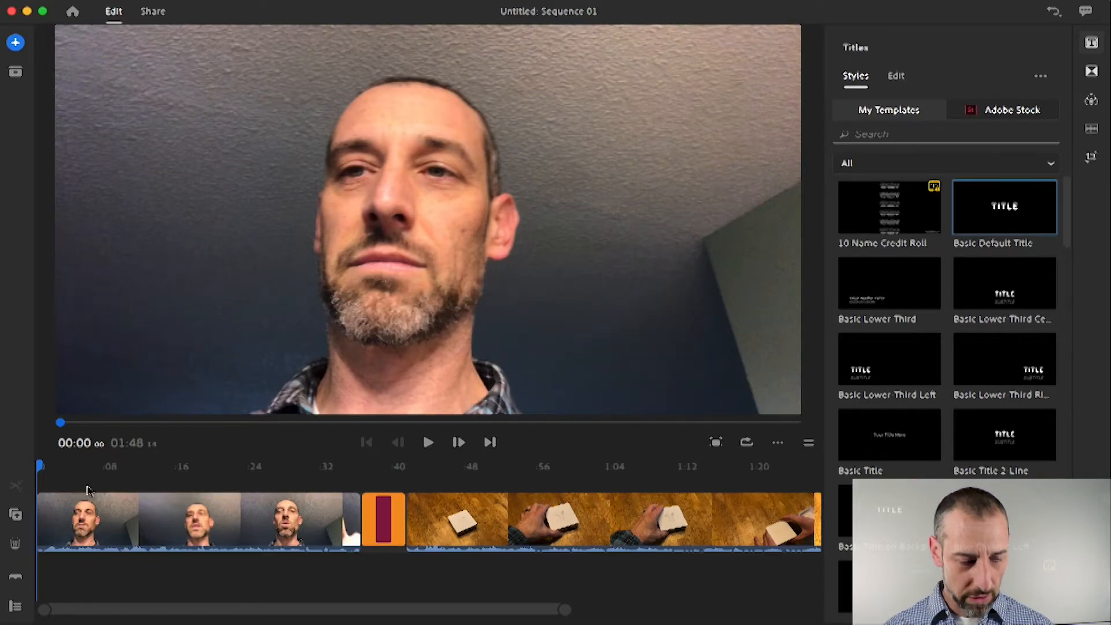
# - Place the title above the end of the first clip and, at about 00:32, move its text beside the man's chin
pyautogui.click(40, 467)
pyautogui.moveTo(41, 466); pyautogui.dragTo(350, 468)
pyautogui.moveTo(329, 417)
pyautogui.mouseDown()
pyautogui.moveTo(318, 419)
pyautogui.moveTo(345, 418)
pyautogui.moveTo(333, 419)
pyautogui.mouseUp()
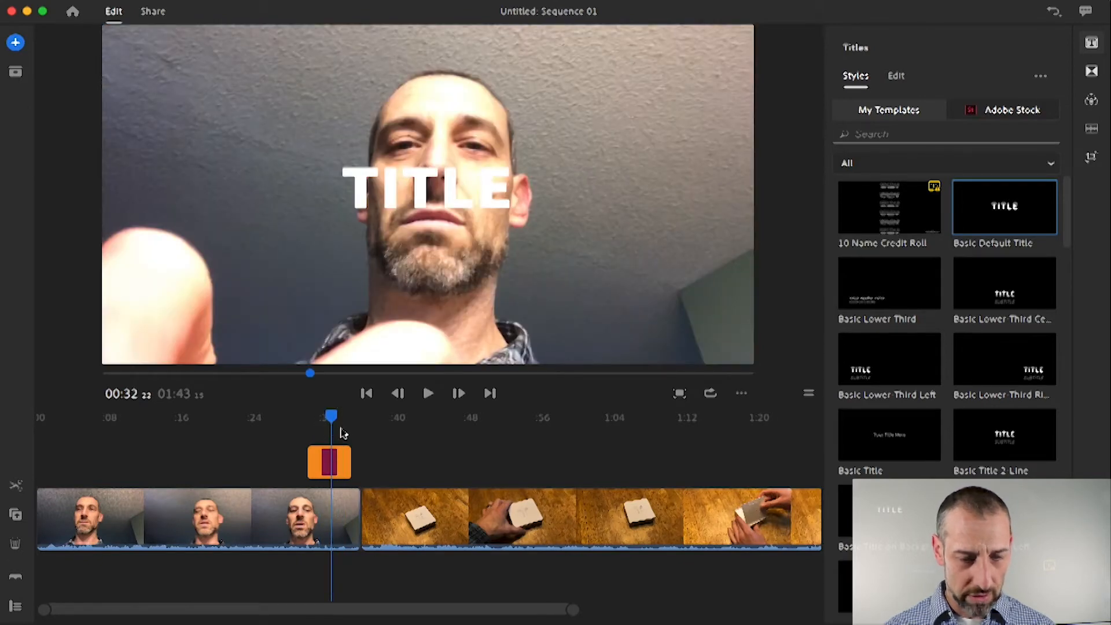
pyautogui.click(434, 184)
pyautogui.moveTo(428, 179); pyautogui.dragTo(294, 229)
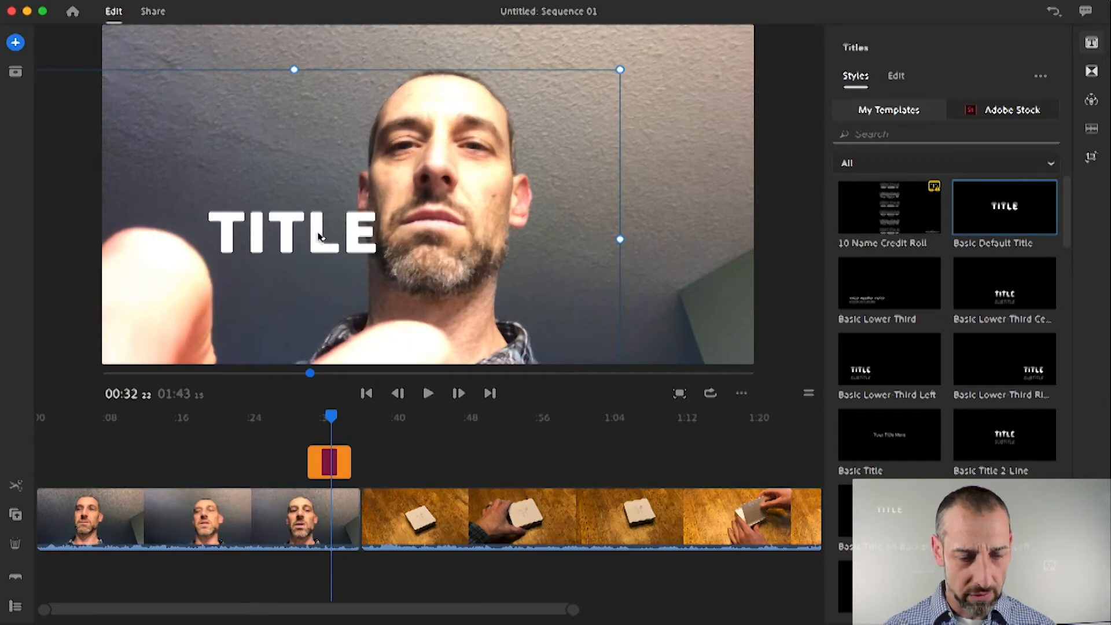
# - Replace the title text with "looking up" and delete the title from the timeline
pyautogui.doubleClick(317, 230)
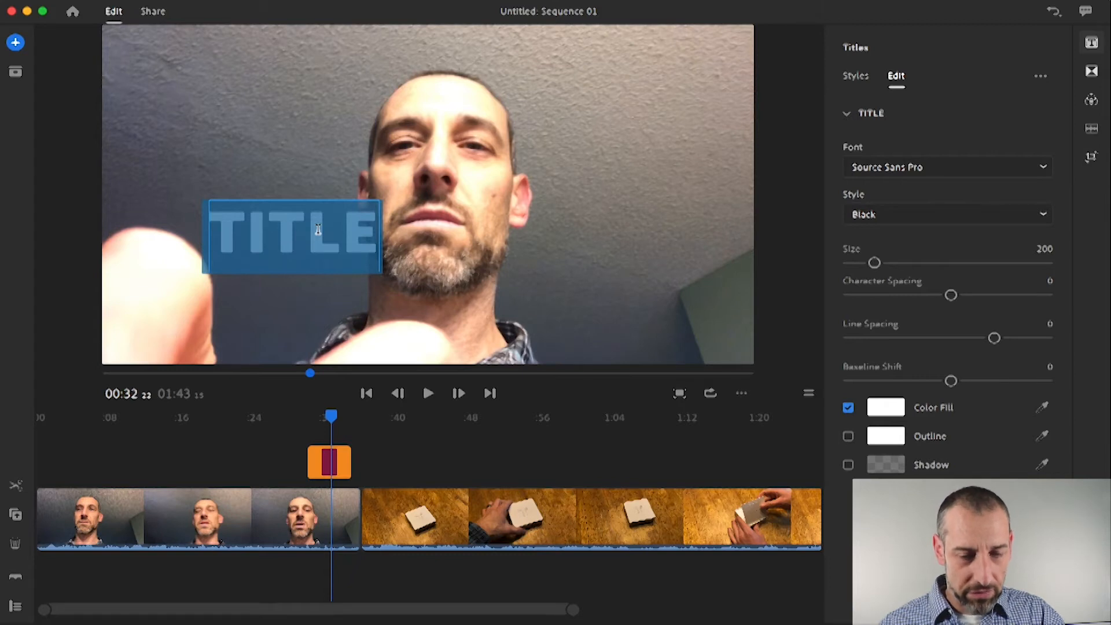
pyautogui.write('h')
pyautogui.press('BackSpace')
pyautogui.write('looking up[')
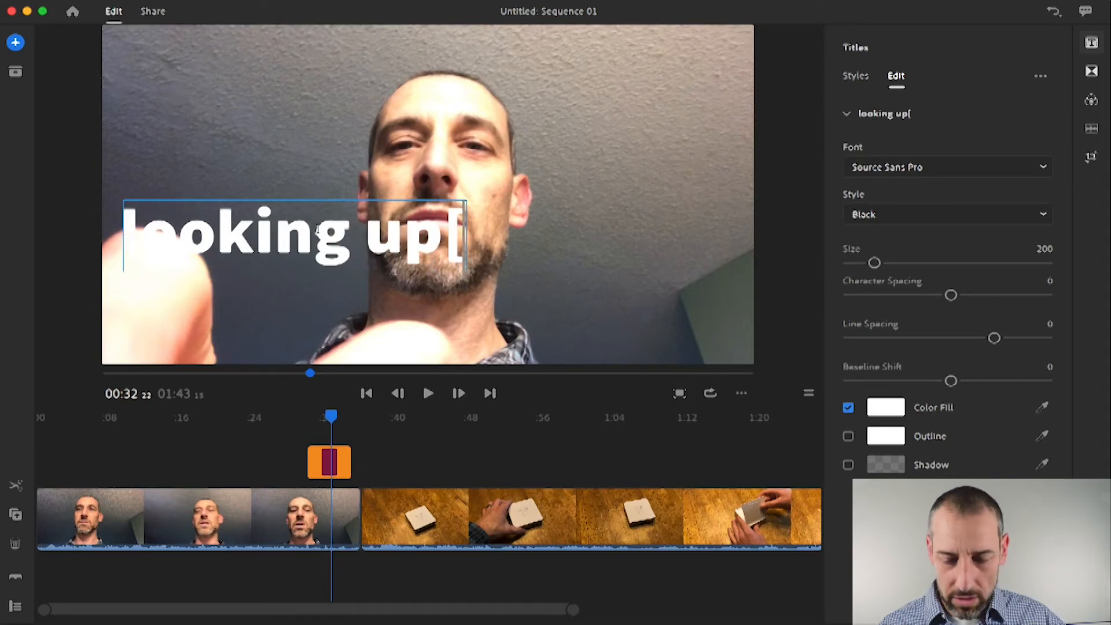
pyautogui.press('BackSpace')
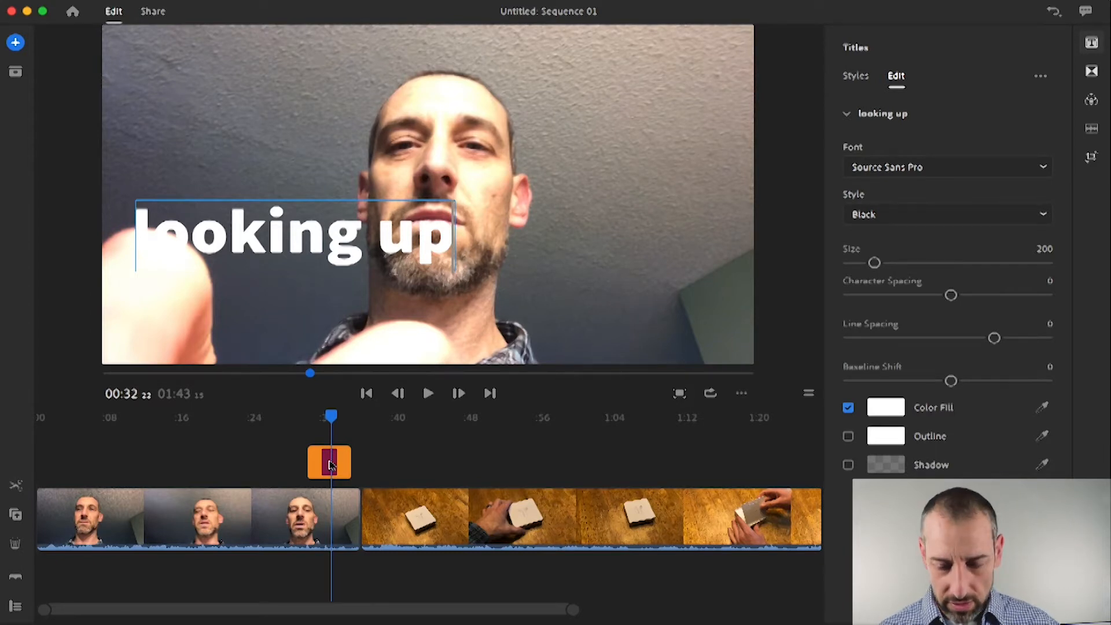
pyautogui.press('Delete')
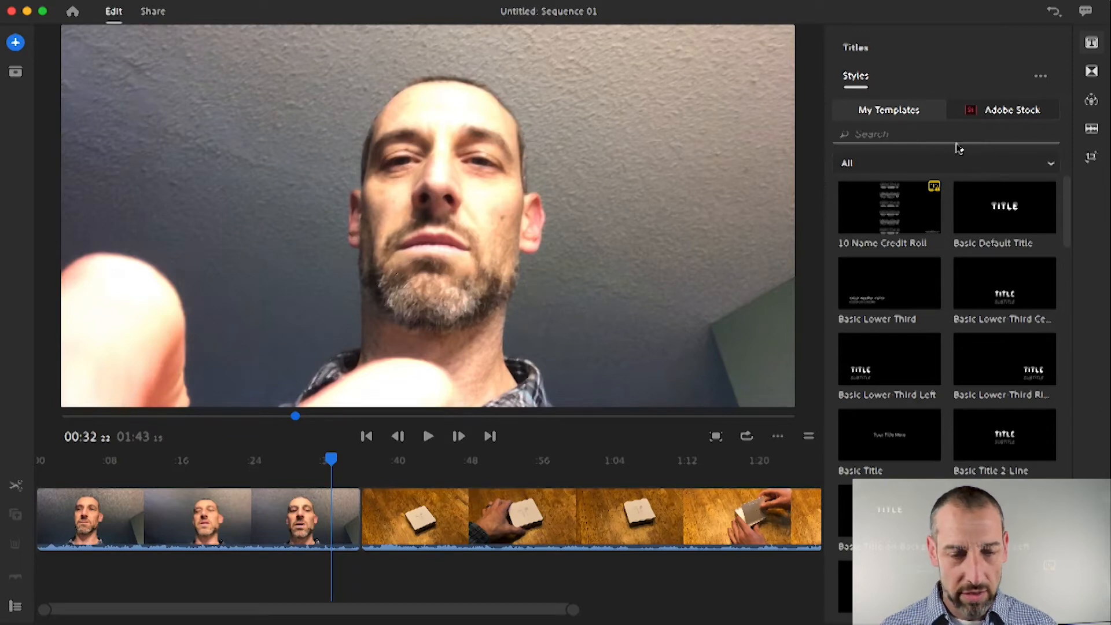
# - View the transition presets and try the Cinematic, Film and SL Kodak color presets on the AirPods box clip
pyautogui.click(1093, 73)
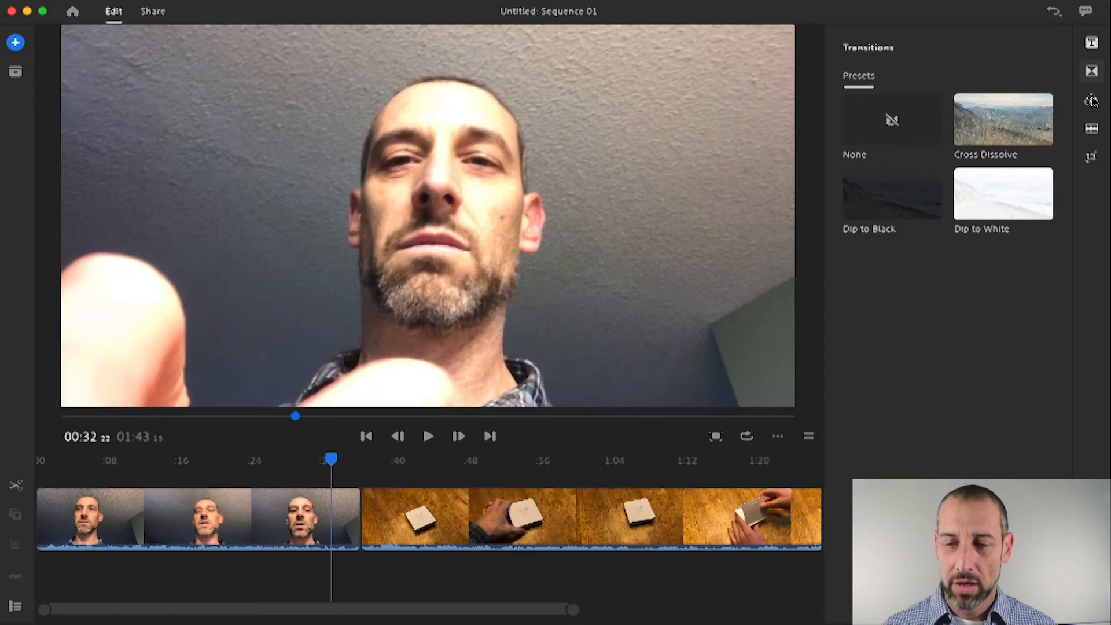
pyautogui.click(1092, 100)
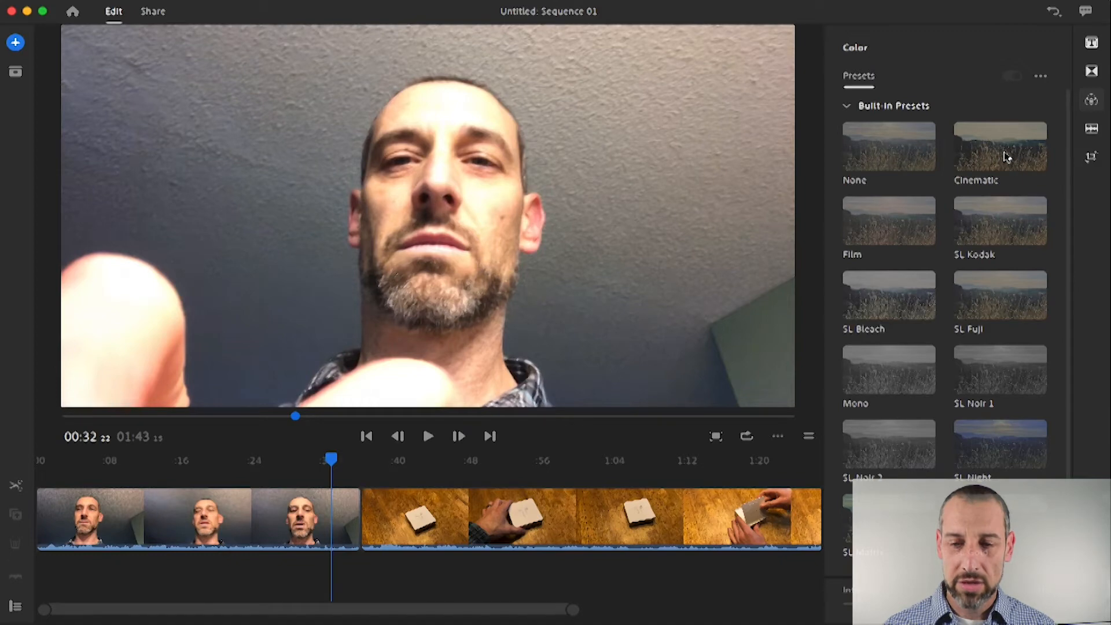
pyautogui.click(431, 510)
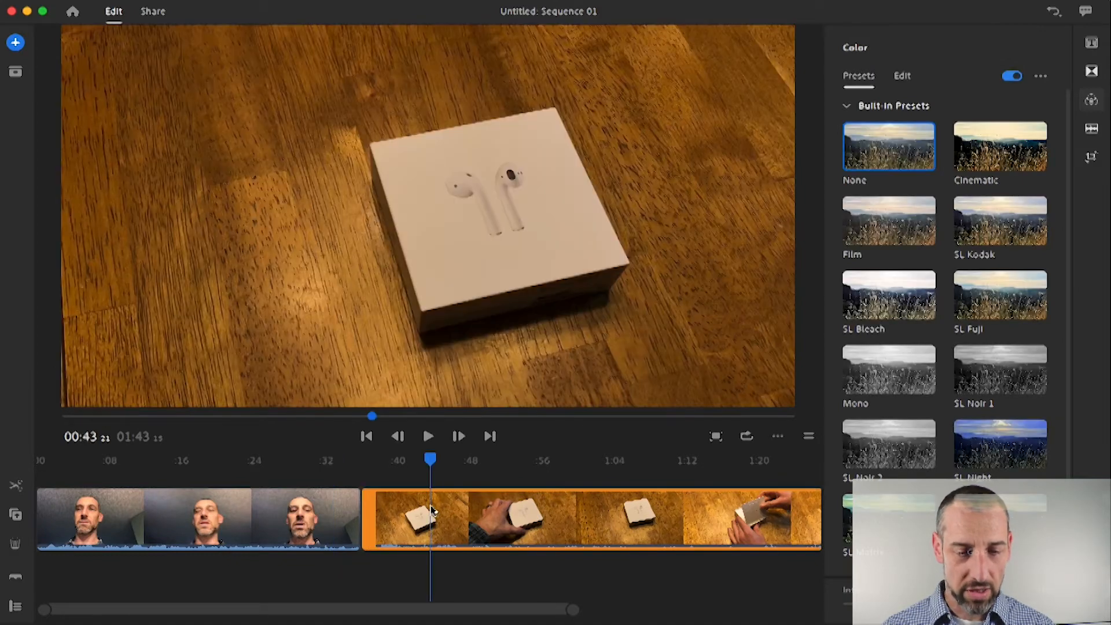
pyautogui.click(986, 153)
pyautogui.click(891, 219)
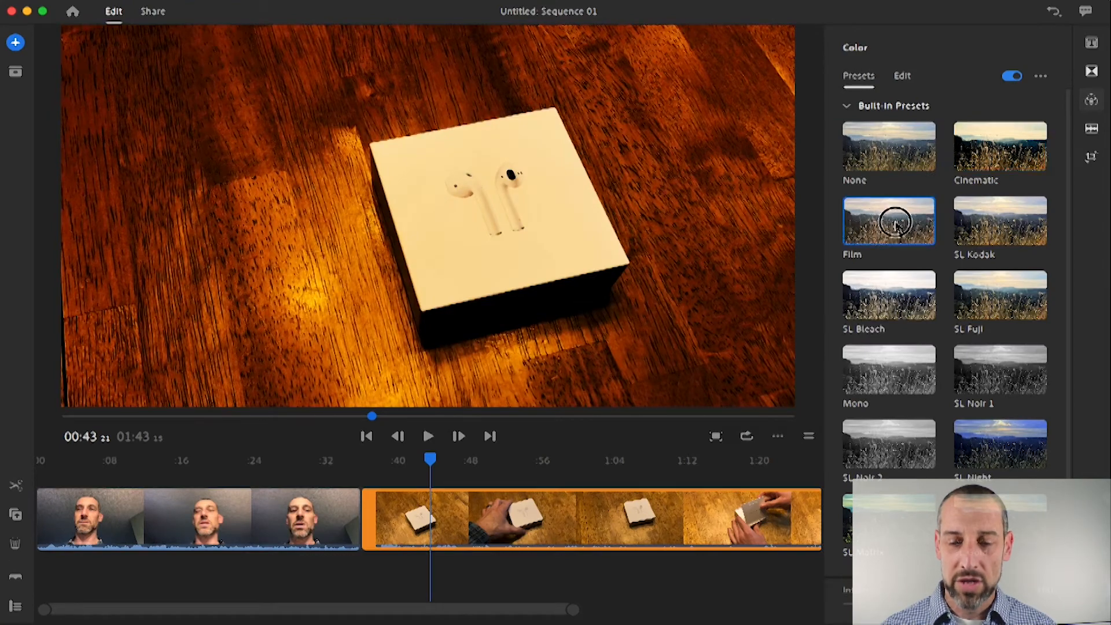
pyautogui.click(988, 220)
pyautogui.scroll(-1, 1009, 314)
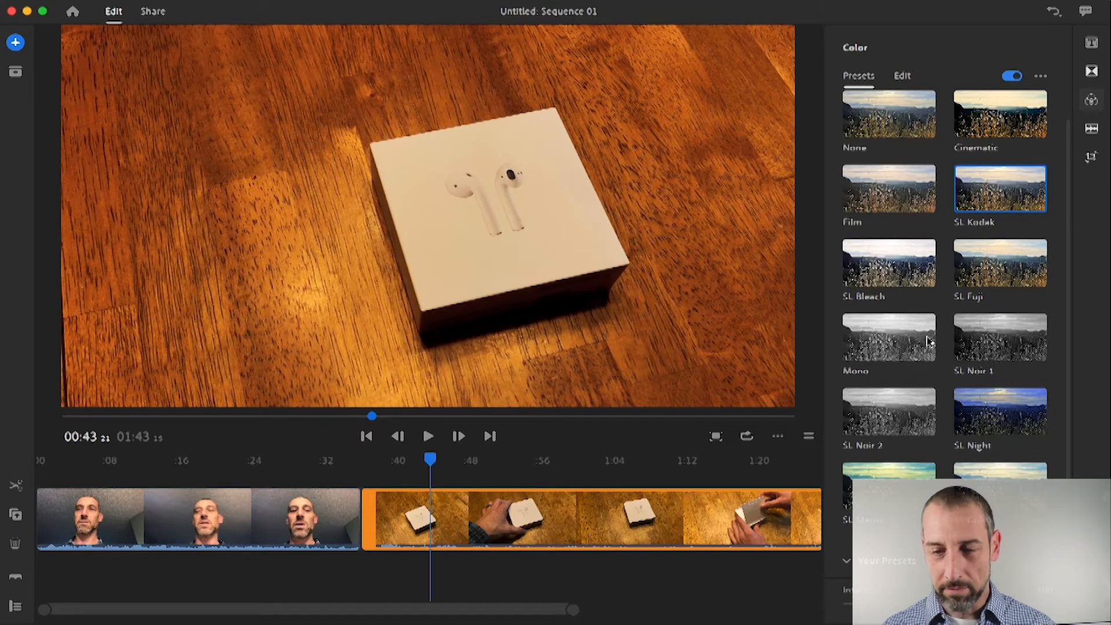
pyautogui.scroll(1, 904, 215)
# - Raise the AirPods box clip's exposure to about 1.34, and clear its color look with the None preset
pyautogui.click(904, 78)
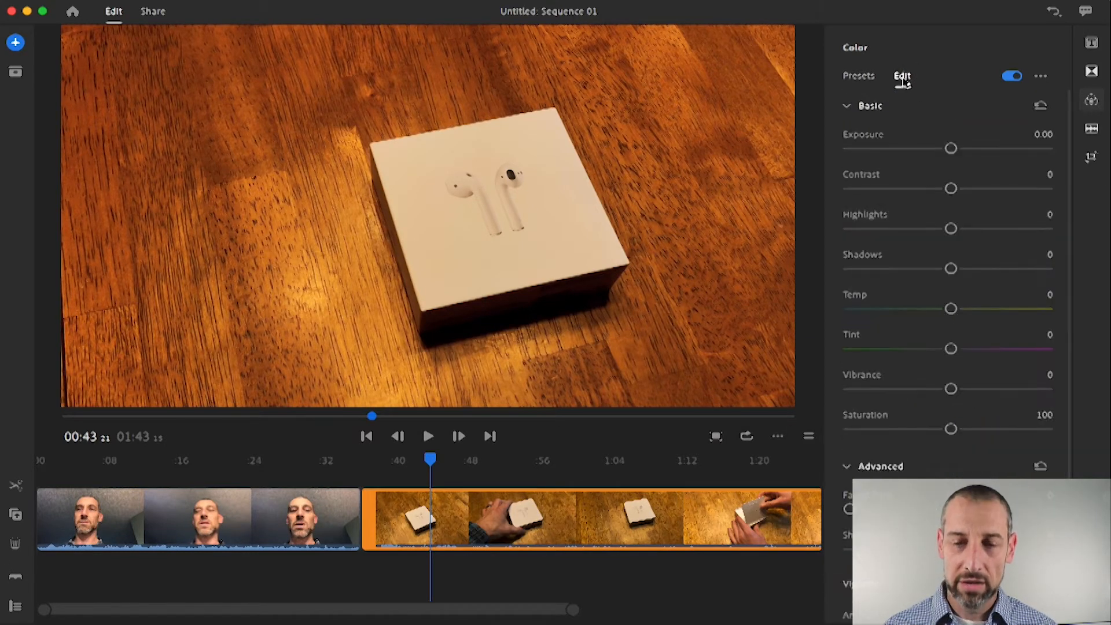
pyautogui.moveTo(951, 148); pyautogui.dragTo(977, 148)
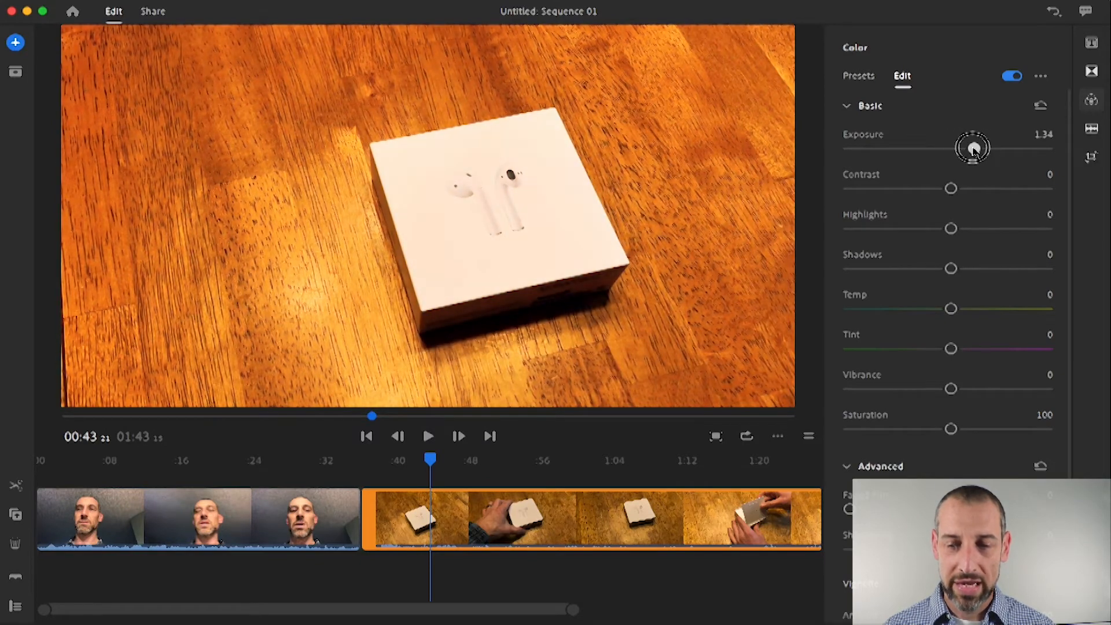
pyautogui.click(871, 78)
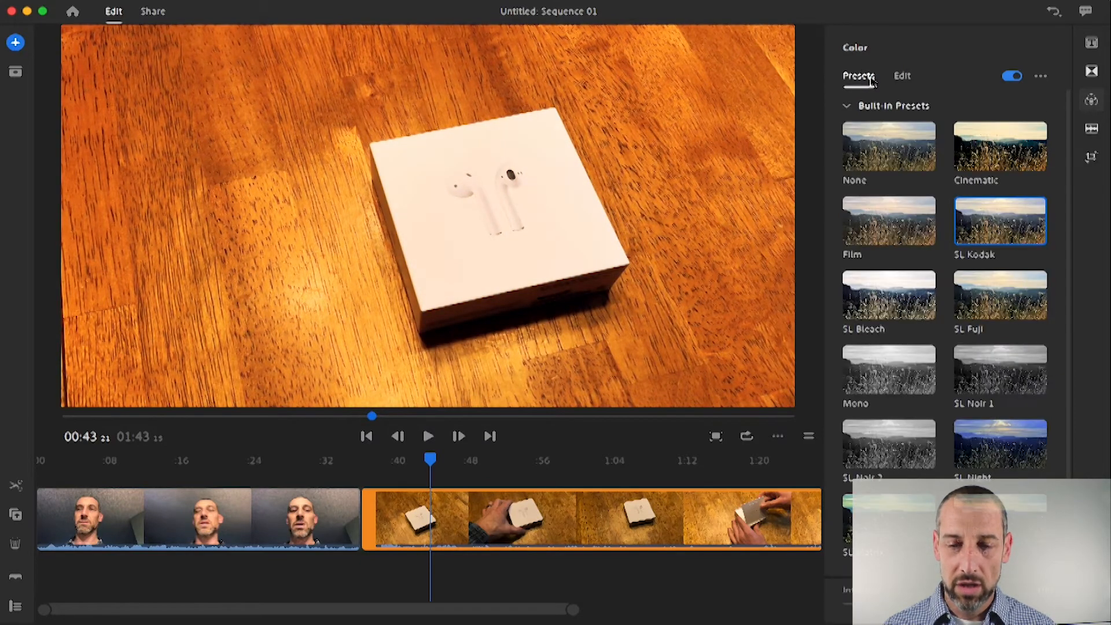
pyautogui.click(888, 155)
pyautogui.click(908, 84)
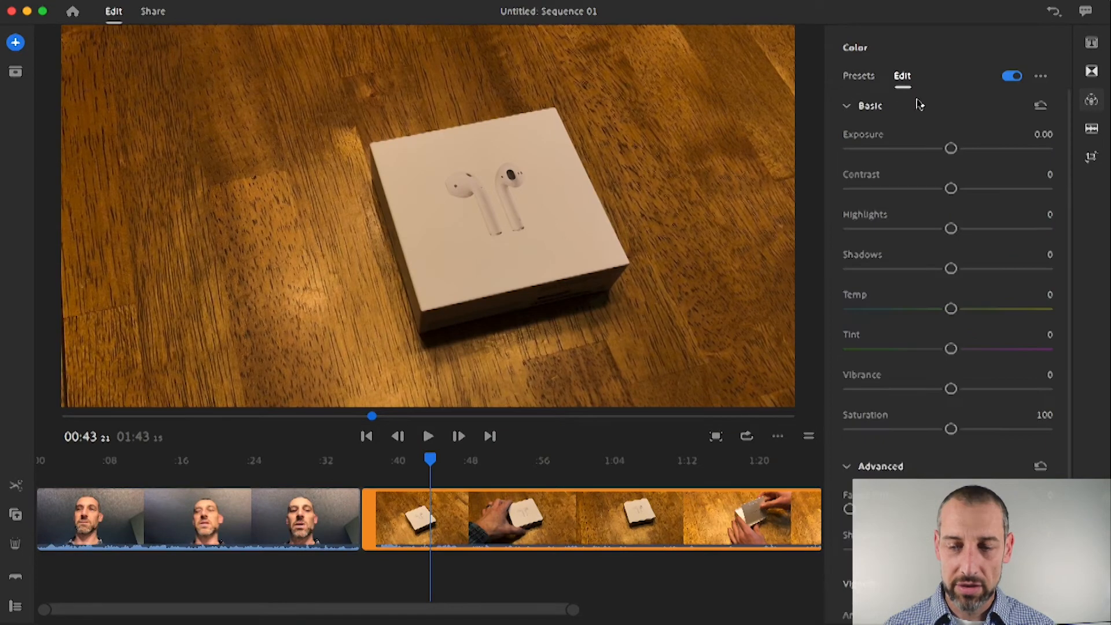
# - Raise the box clip's exposure and set its contrast to 21, highlights to 20 and shadows to -17
pyautogui.moveTo(952, 148); pyautogui.dragTo(976, 148)
pyautogui.moveTo(951, 188); pyautogui.dragTo(970, 188)
pyautogui.moveTo(951, 229); pyautogui.dragTo(969, 230)
pyautogui.moveTo(951, 269); pyautogui.dragTo(931, 271)
pyautogui.scroll(-2, 974, 402)
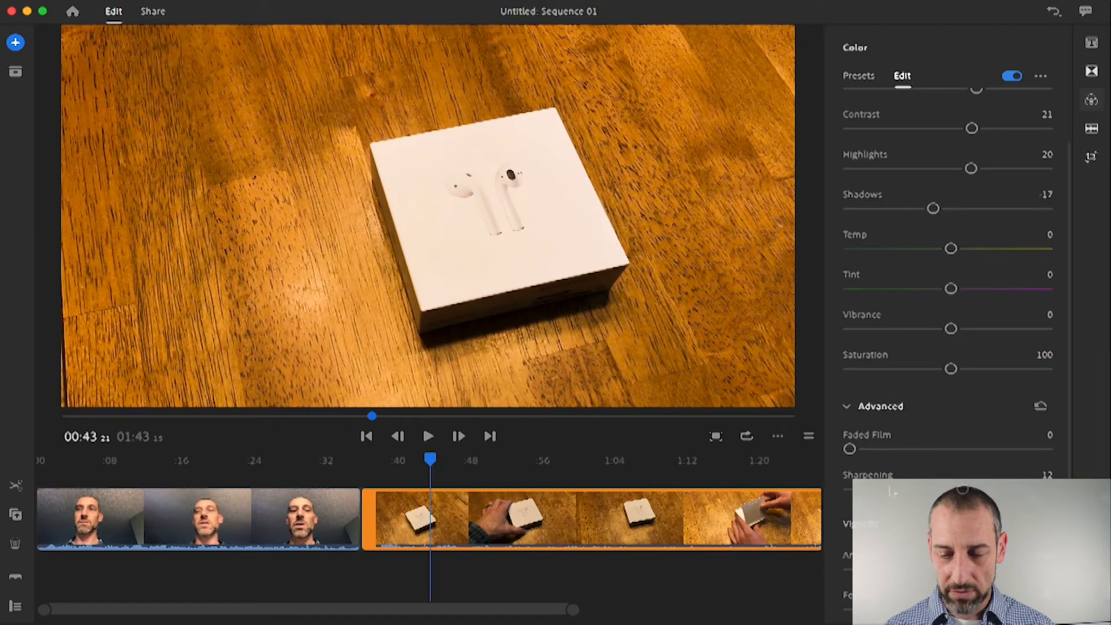
# - Compare the SL Kodak, SL Bleach and Mono color presets on the box clip and apply Cinematic
pyautogui.click(868, 77)
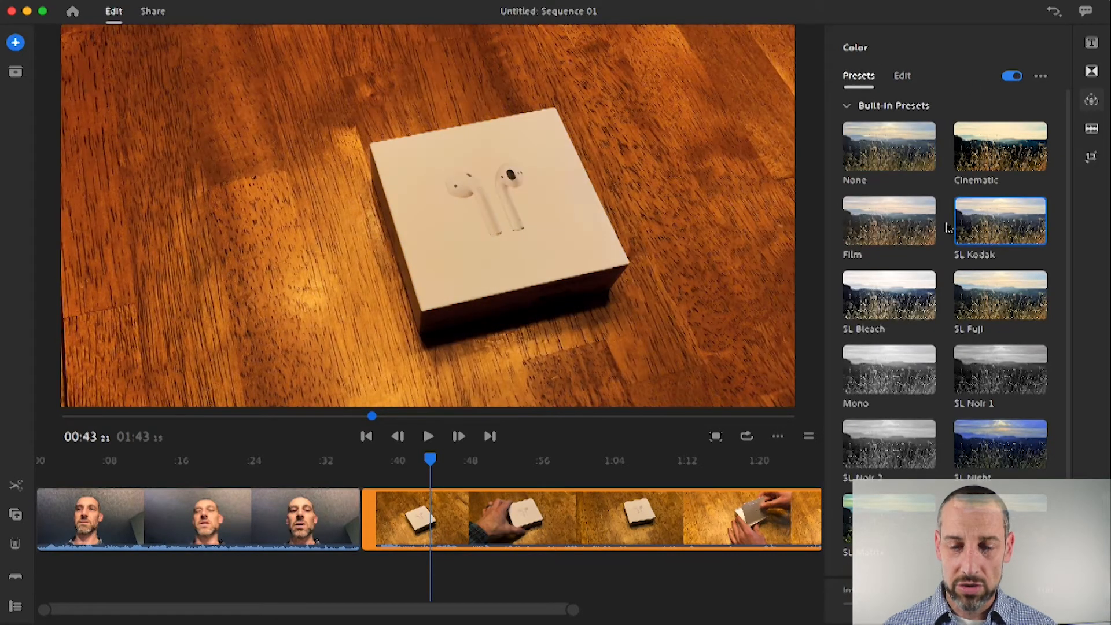
pyautogui.click(907, 300)
pyautogui.click(930, 371)
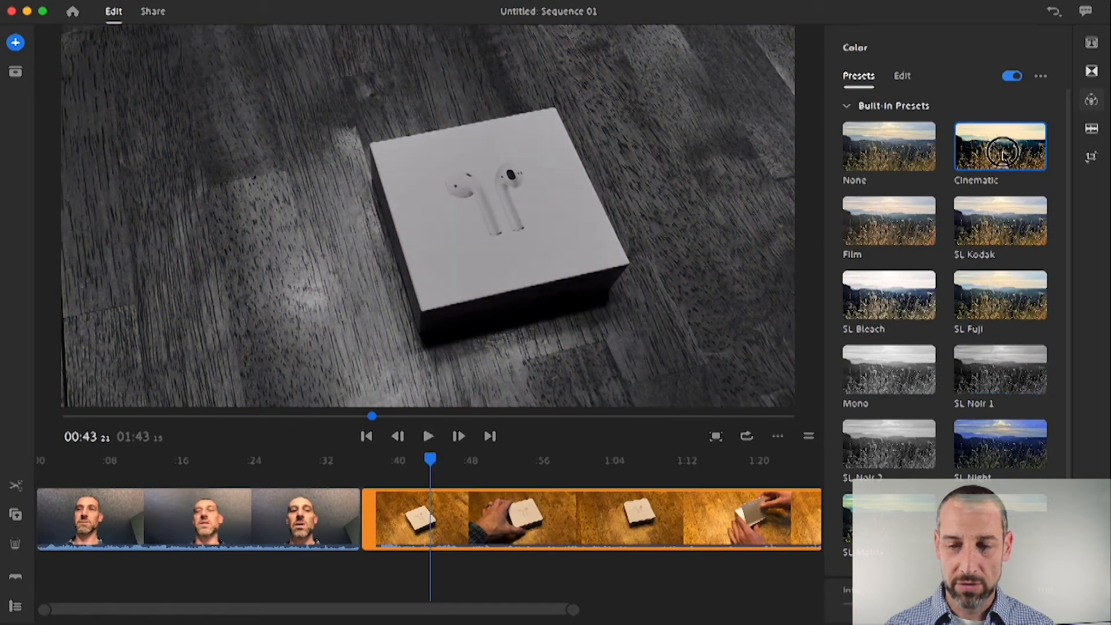
pyautogui.click(1008, 148)
# - Look at the option for creating a custom color preset and close the color settings
pyautogui.click(1042, 77)
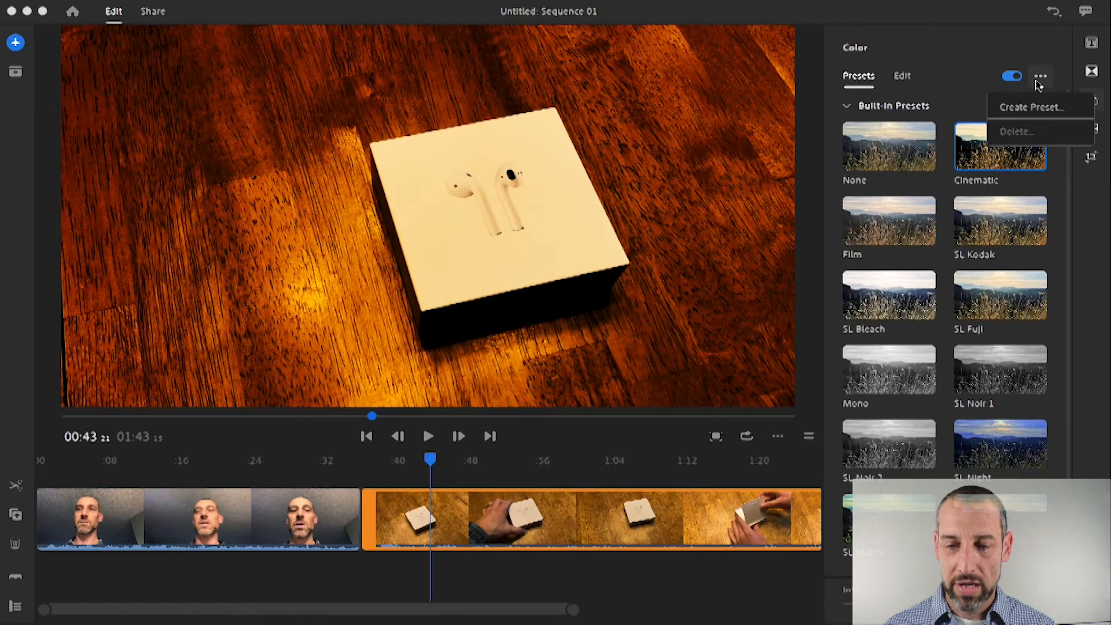
pyautogui.click(1040, 109)
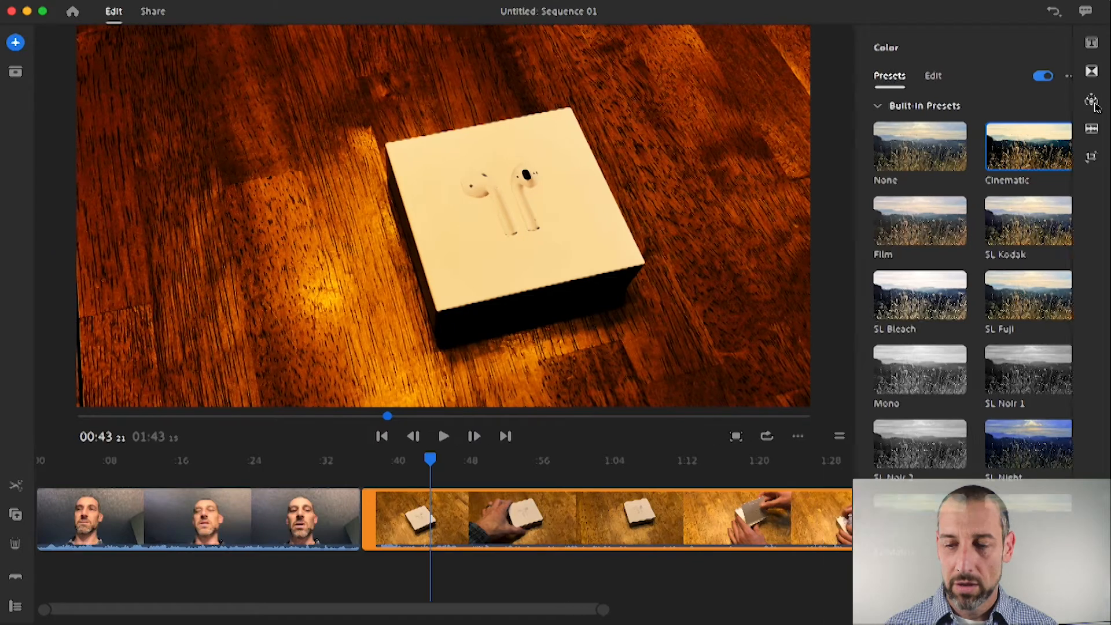
pyautogui.click(1092, 100)
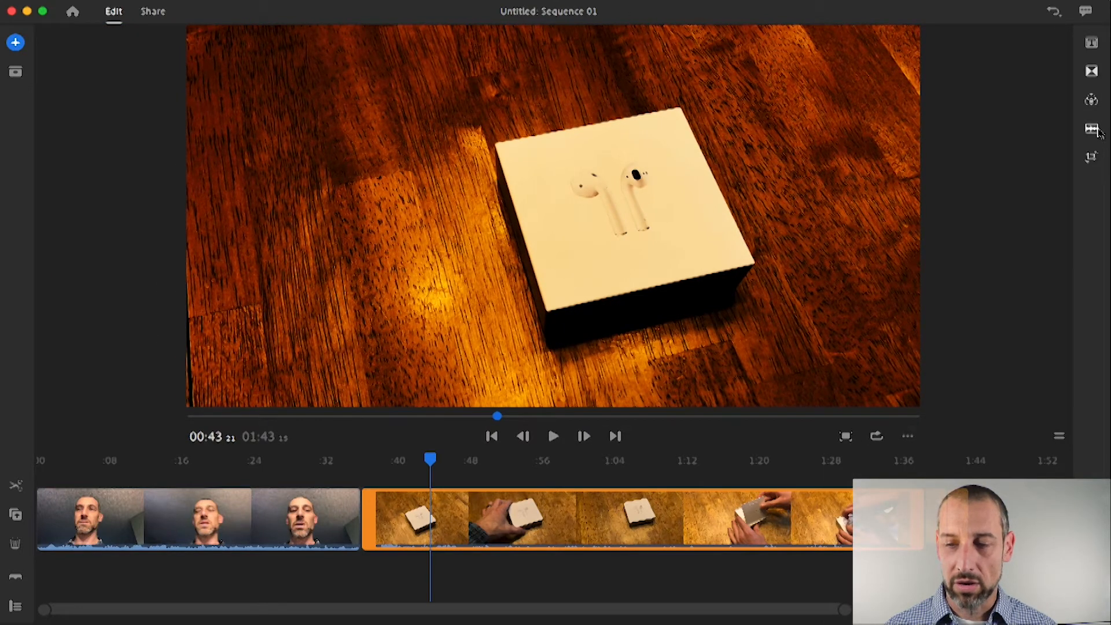
# - Expand the audio waveforms in the timeline and set the box clip's volume to 54
pyautogui.click(1096, 131)
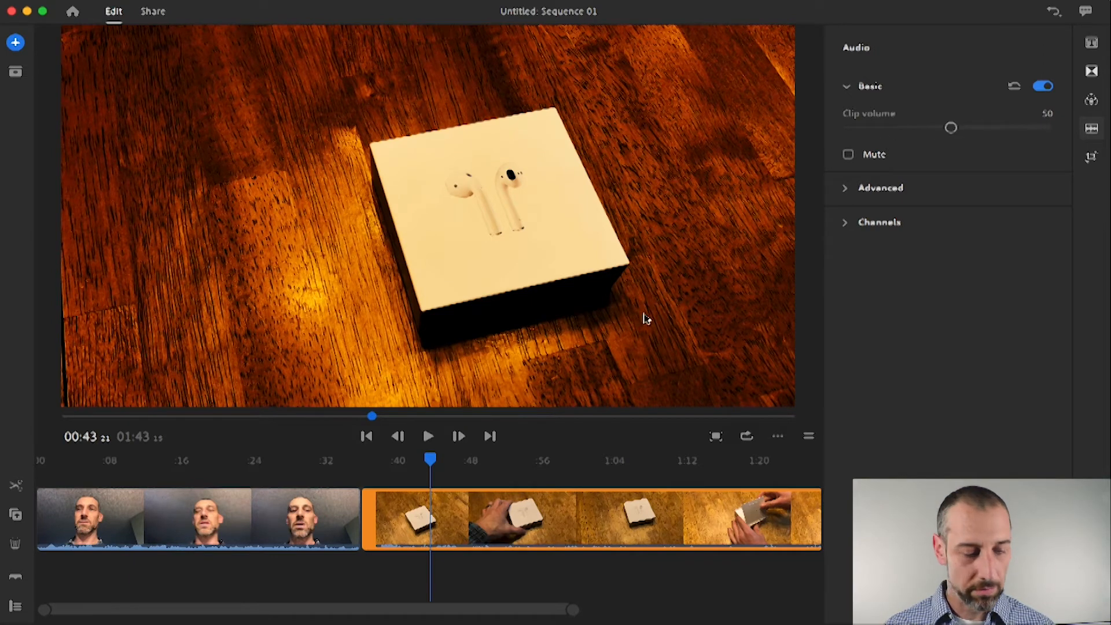
pyautogui.click(16, 608)
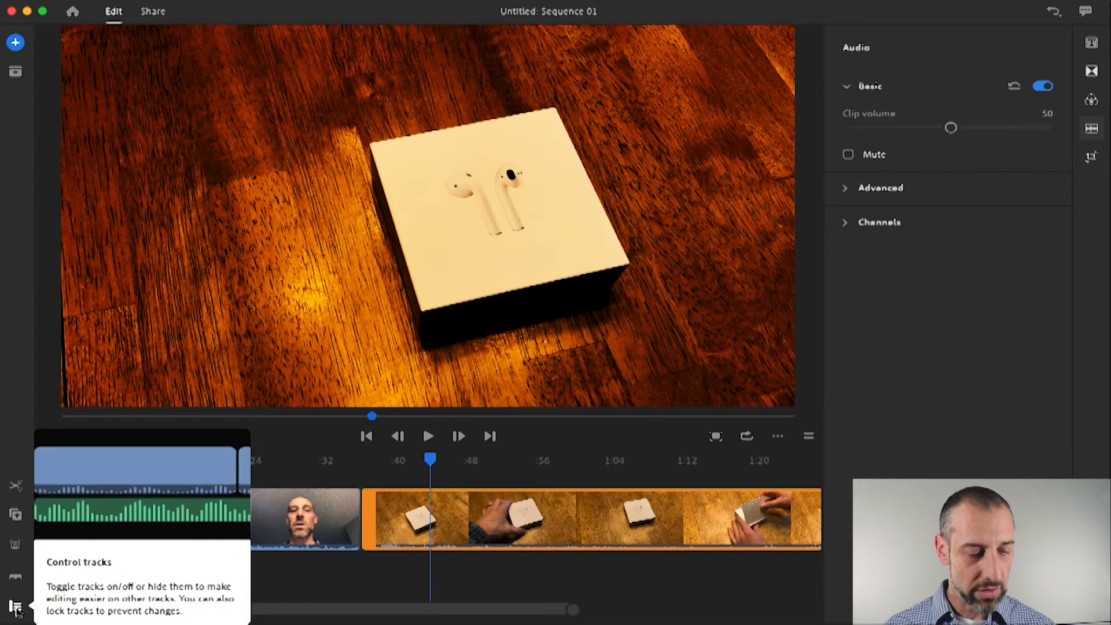
pyautogui.click(18, 580)
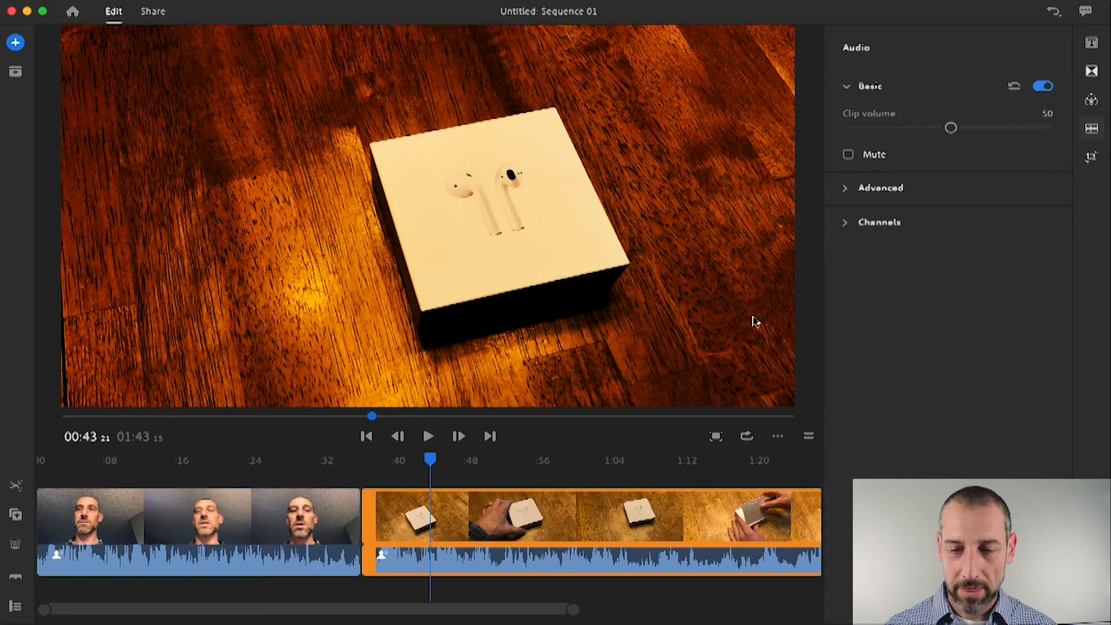
pyautogui.moveTo(950, 127)
pyautogui.mouseDown()
pyautogui.moveTo(939, 130)
pyautogui.moveTo(958, 128)
pyautogui.mouseUp()
pyautogui.click(595, 561)
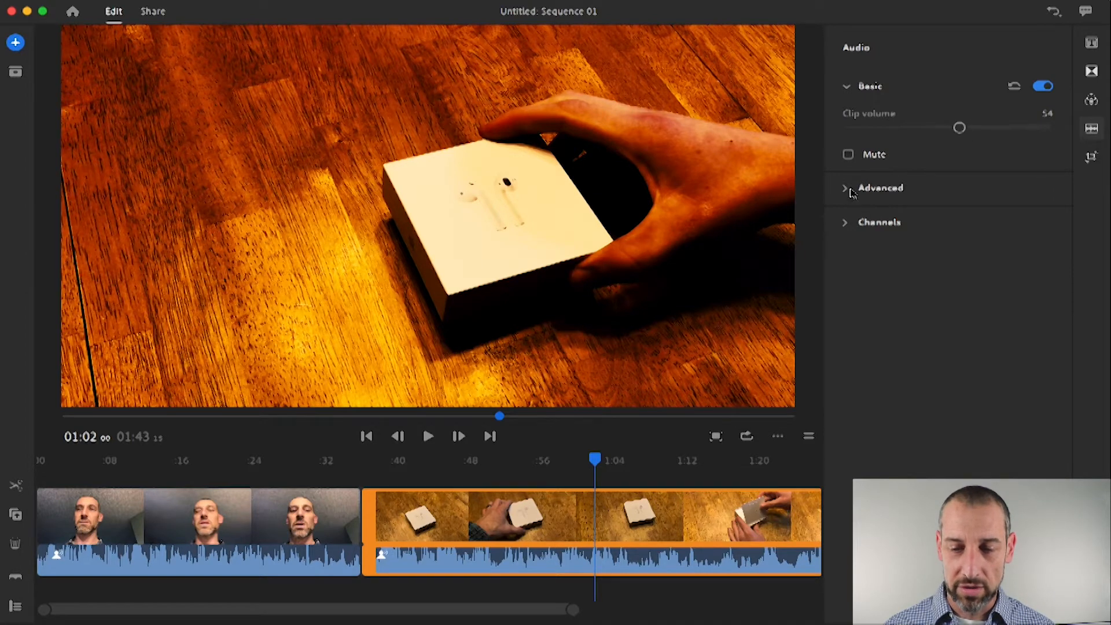
# - Expand the box clip's advanced audio and channel settings, try the Music and Other audio types, and return to Voice
pyautogui.click(848, 191)
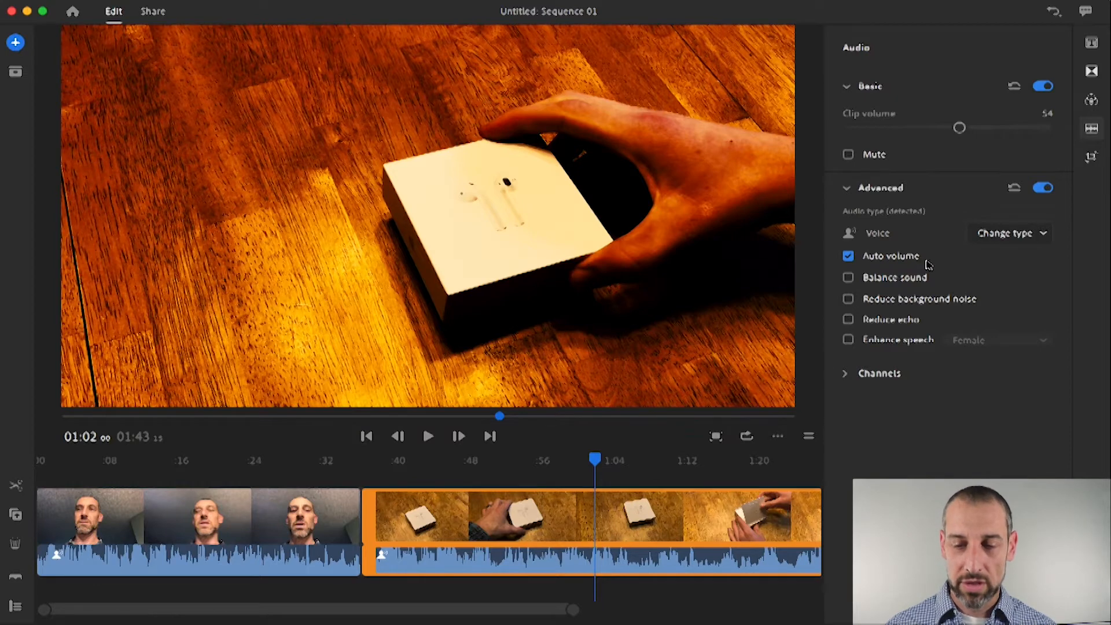
pyautogui.click(845, 373)
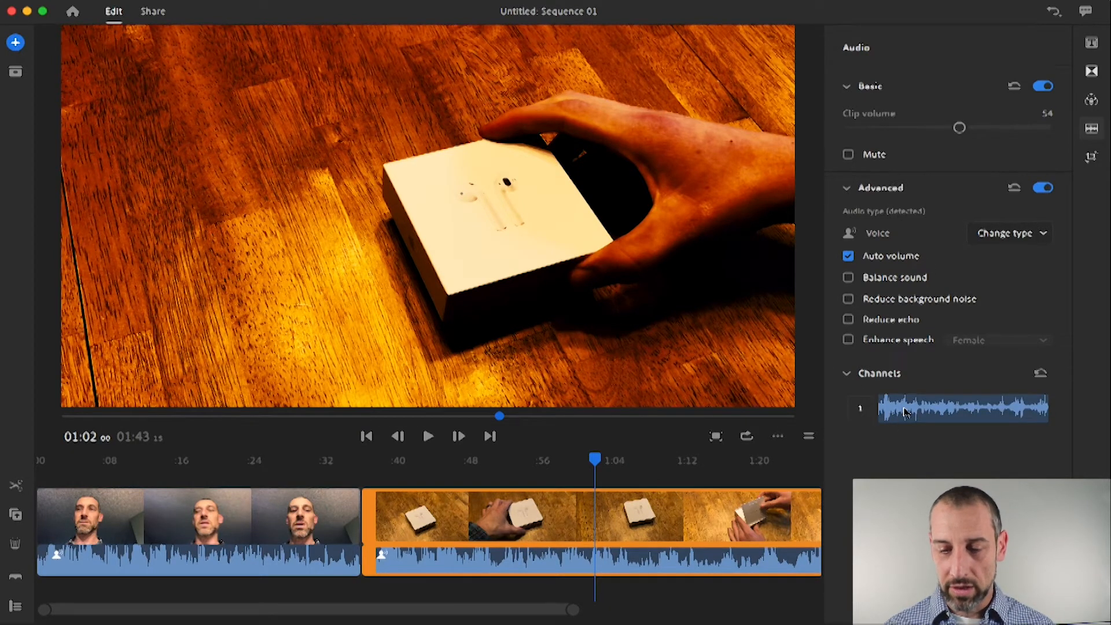
pyautogui.click(1031, 236)
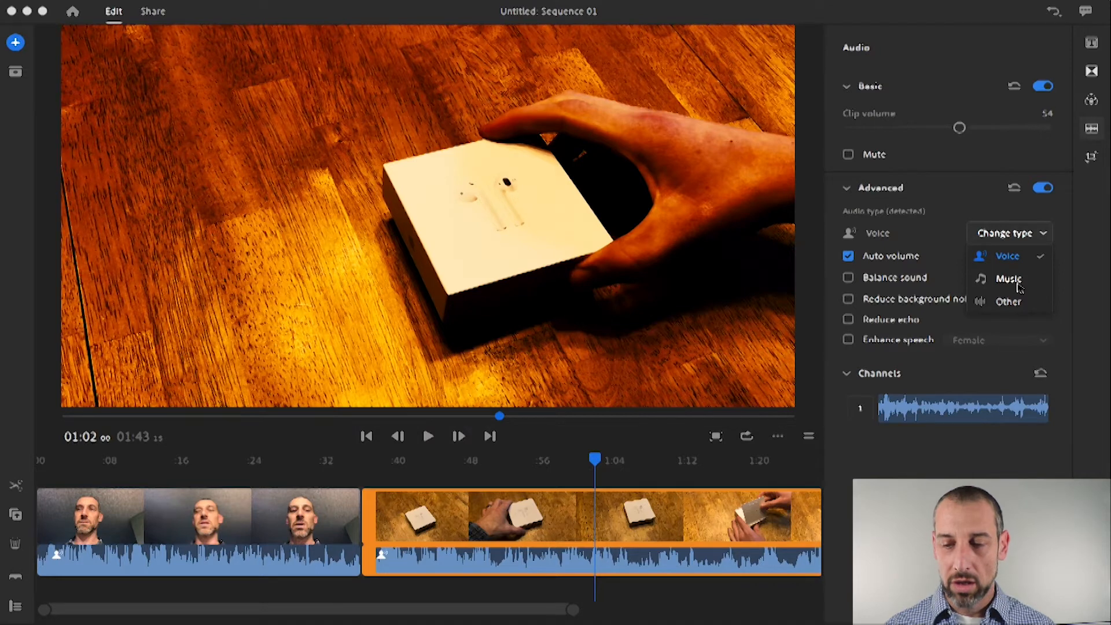
pyautogui.click(1018, 286)
pyautogui.click(1020, 237)
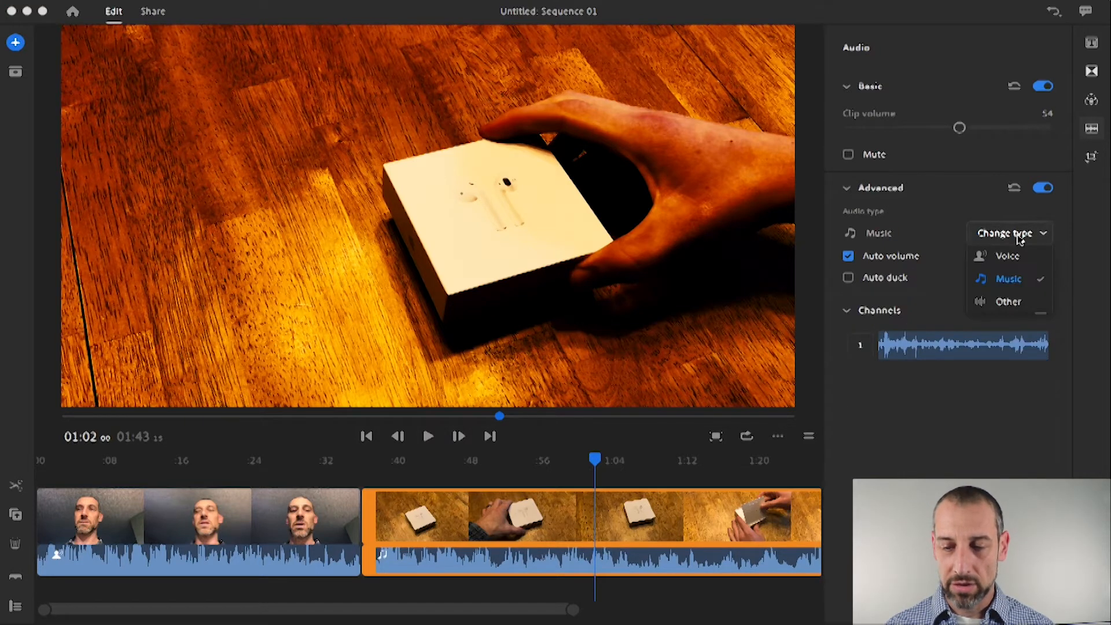
pyautogui.click(1007, 255)
pyautogui.click(1022, 237)
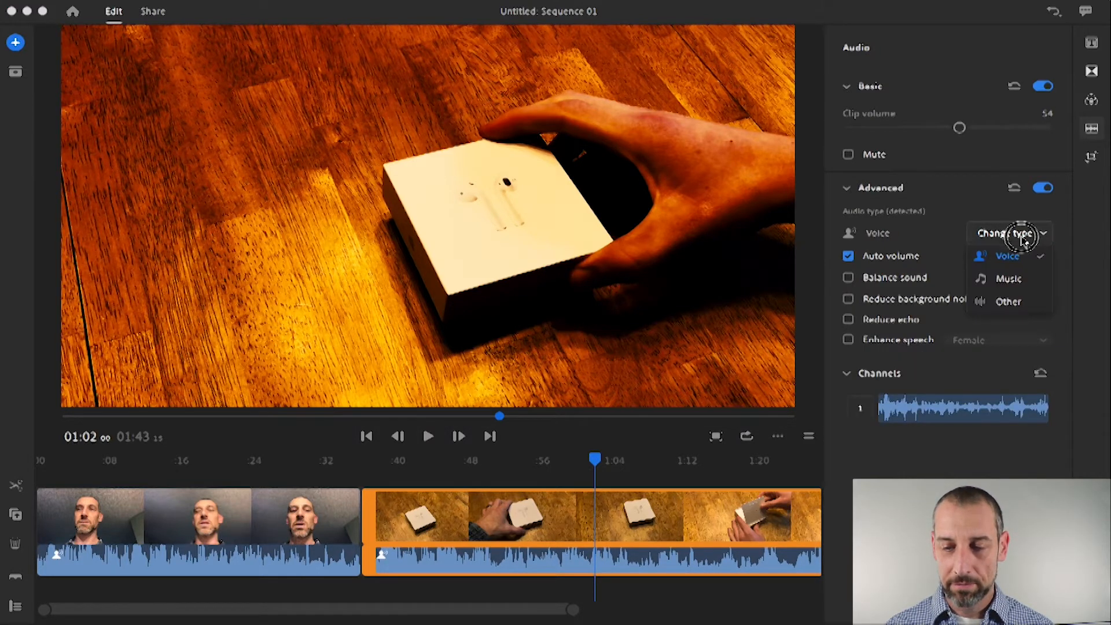
pyautogui.click(1022, 301)
pyautogui.click(1021, 235)
pyautogui.click(1022, 256)
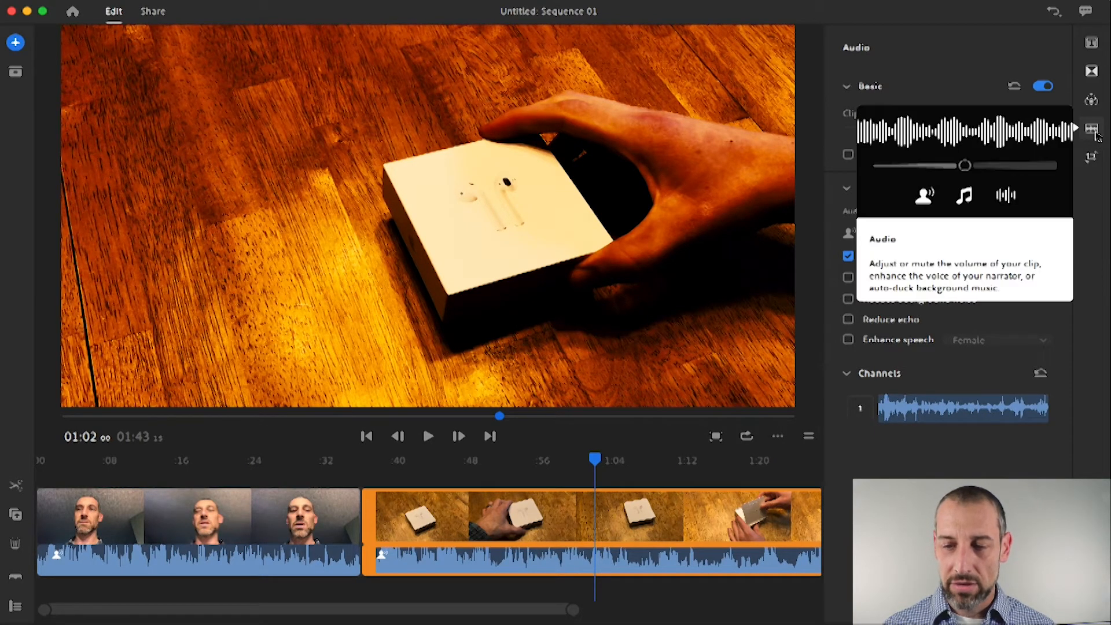
# - Open the box clip's transform settings and set horizontal position to 975, vertical position to 531 and rotation to 1°
pyautogui.click(1093, 159)
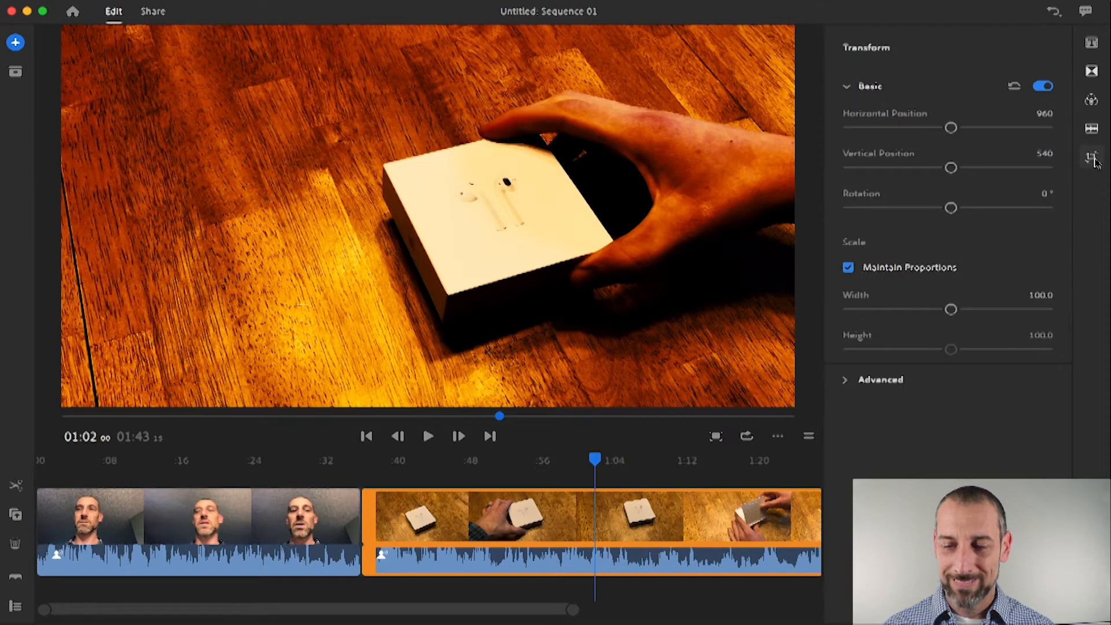
pyautogui.click(1092, 159)
pyautogui.click(1094, 159)
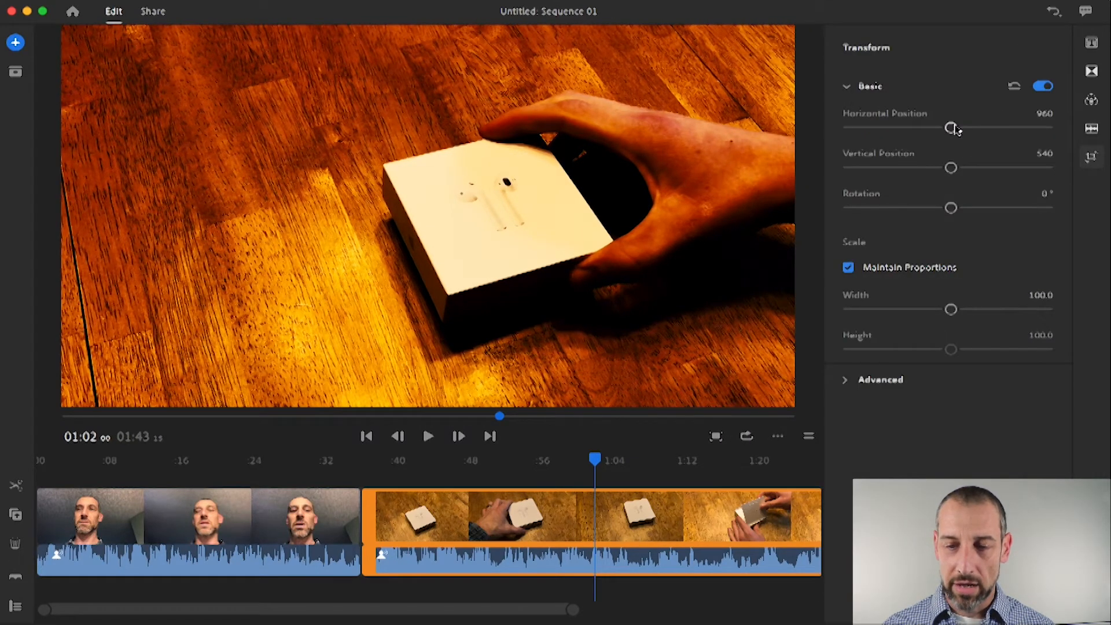
pyautogui.moveTo(951, 127); pyautogui.dragTo(947, 168)
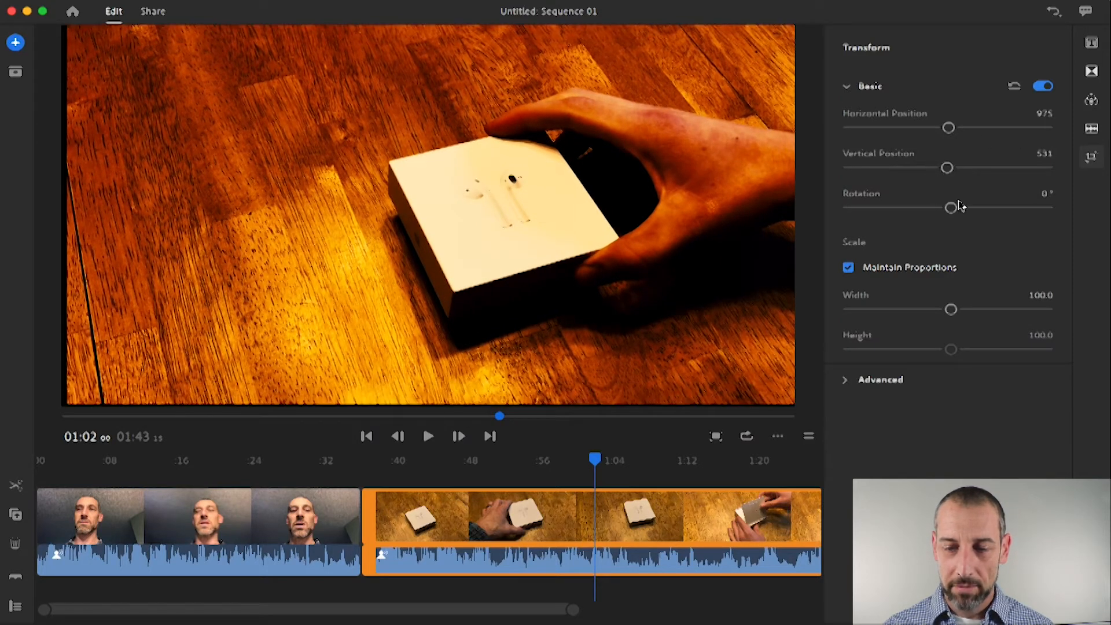
pyautogui.moveTo(952, 210)
pyautogui.mouseDown()
pyautogui.moveTo(936, 210)
pyautogui.moveTo(949, 211)
pyautogui.mouseUp()
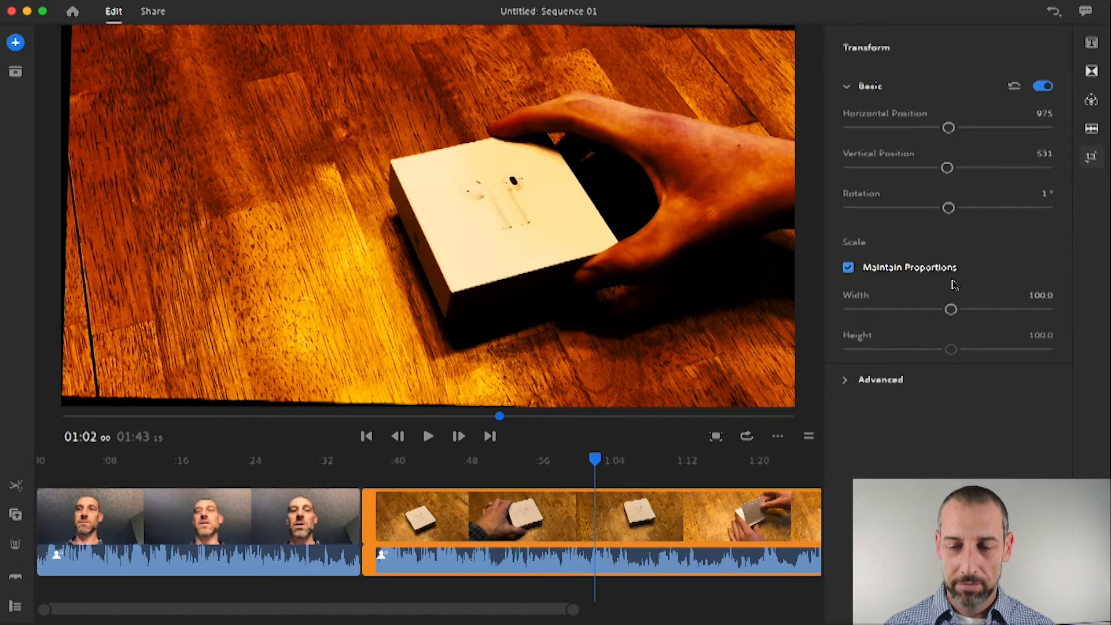
# - Scale the box clip proportionally to 131.5, then turn off Maintain Proportions and stretch its height to 149.6
pyautogui.moveTo(952, 315); pyautogui.dragTo(979, 312)
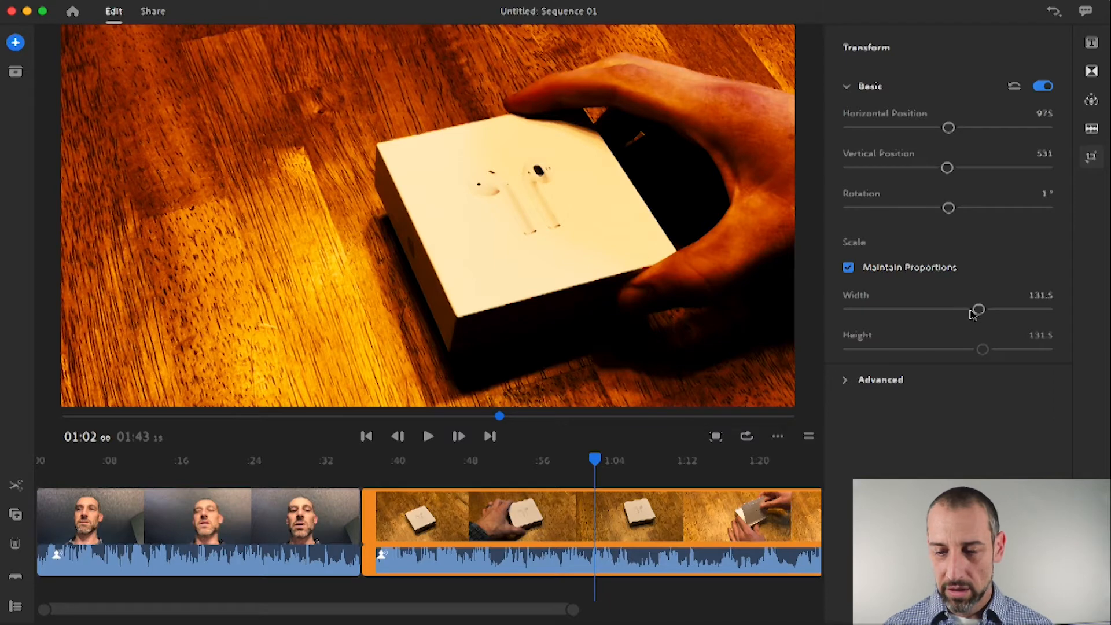
pyautogui.click(849, 268)
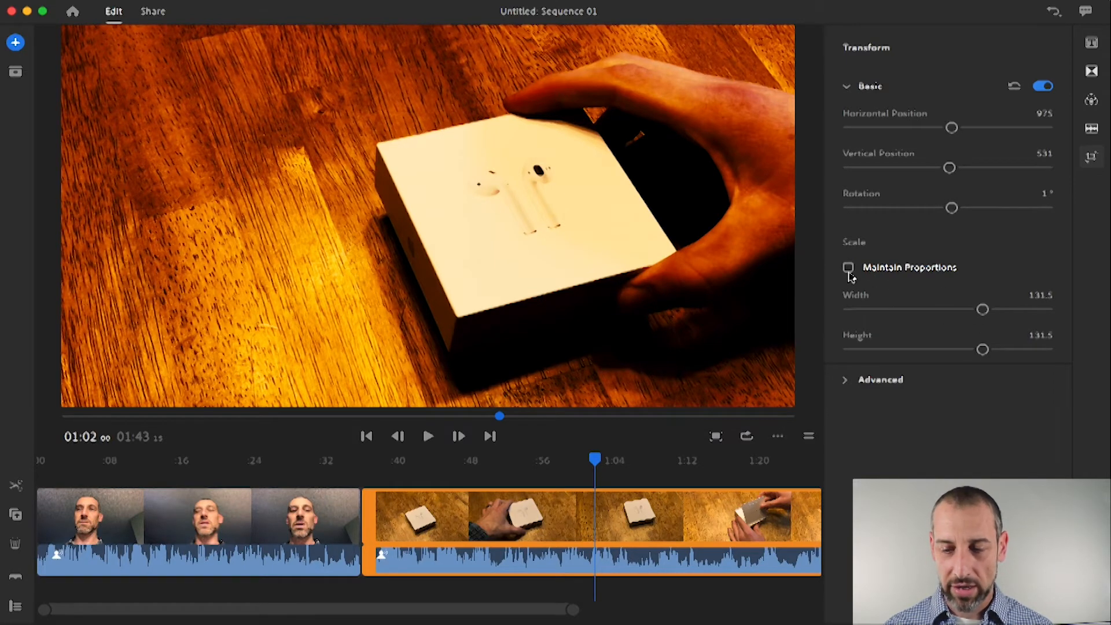
pyautogui.moveTo(982, 350)
pyautogui.mouseDown()
pyautogui.moveTo(962, 350)
pyautogui.moveTo(996, 349)
pyautogui.mouseUp()
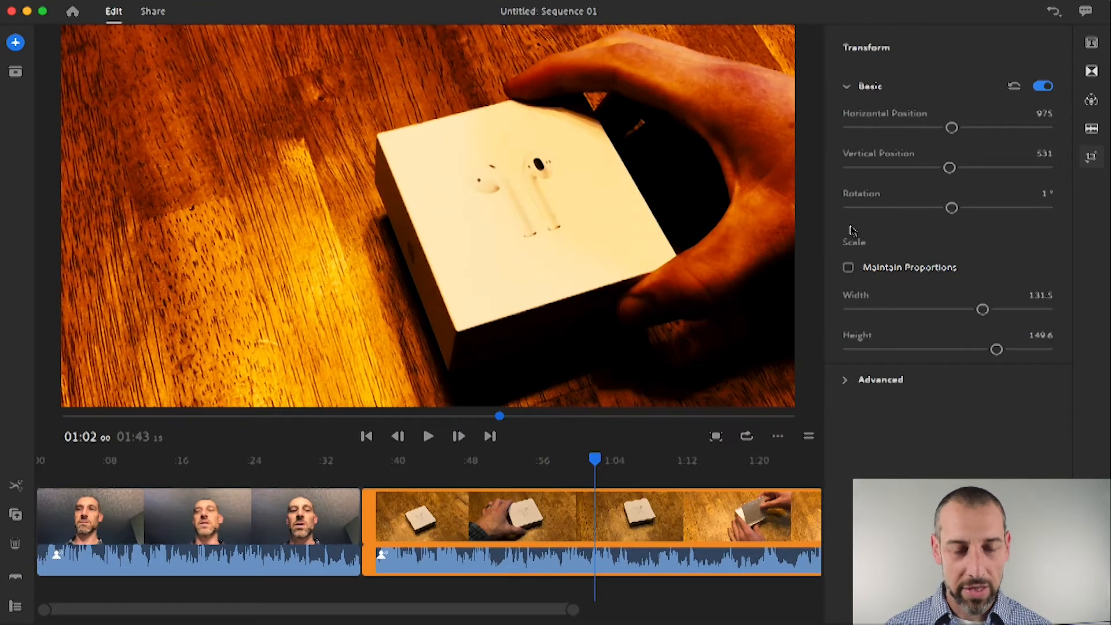
# - Undo the scale, proportion, rotation and position changes made to the box clip
pyautogui.click(165, 2)
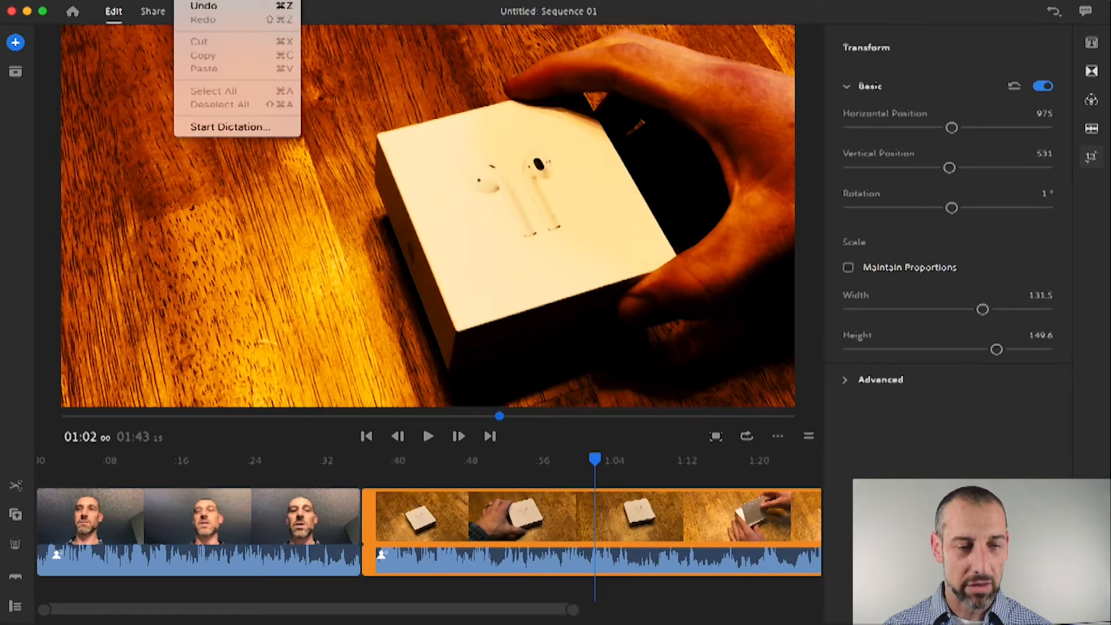
pyautogui.click(200, 8)
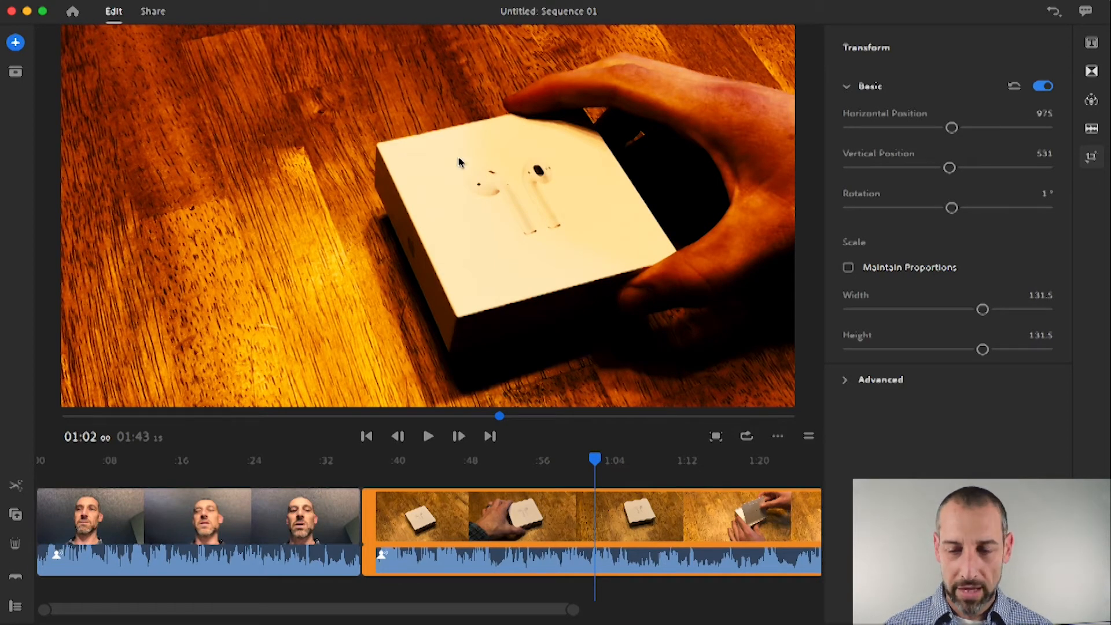
pyautogui.press('super+z')
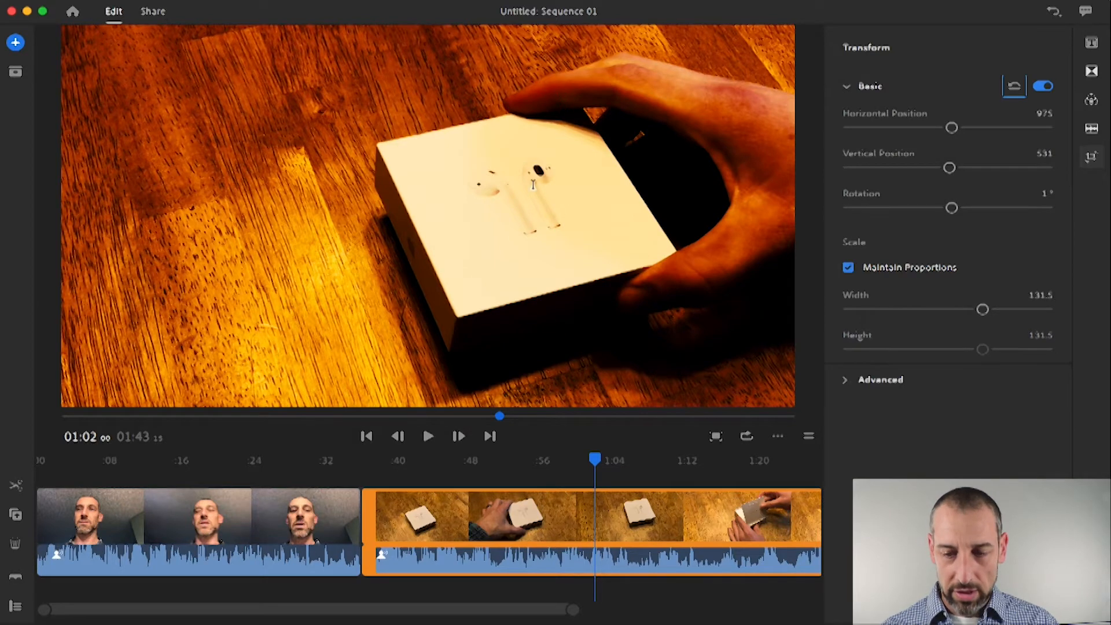
pyautogui.press('super+z')
pyautogui.press('super+z')
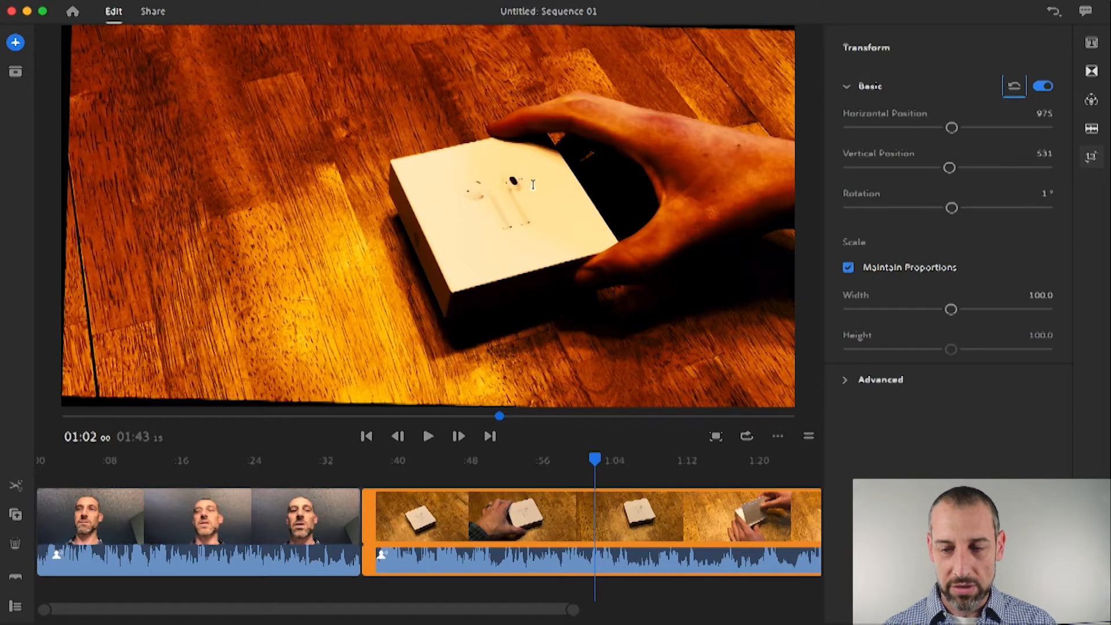
pyautogui.press('super+z')
pyautogui.press('super+z')
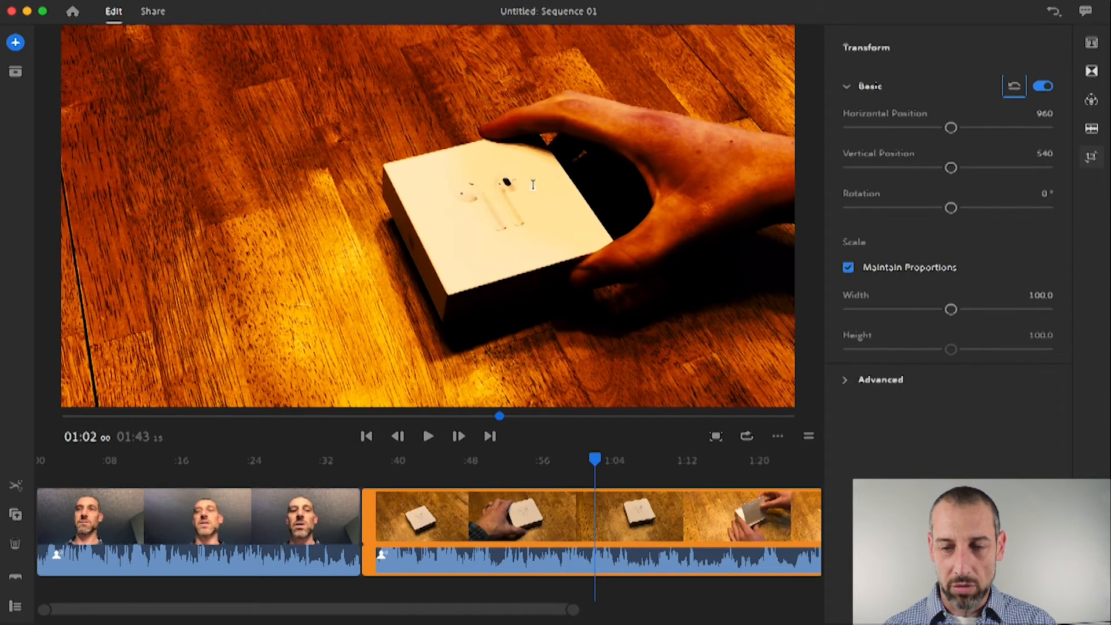
pyautogui.press('super+z')
pyautogui.press('super+z')
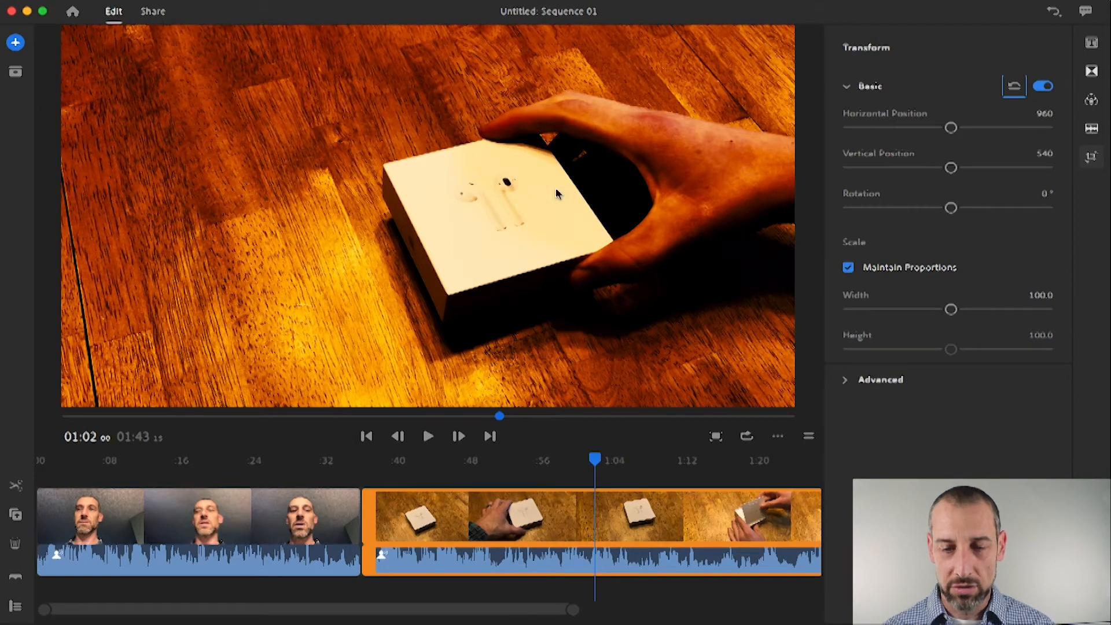
# - Expand the box clip's advanced transform settings and try the crop and appearance adjustments, lowering its opacity and restoring it
pyautogui.click(845, 380)
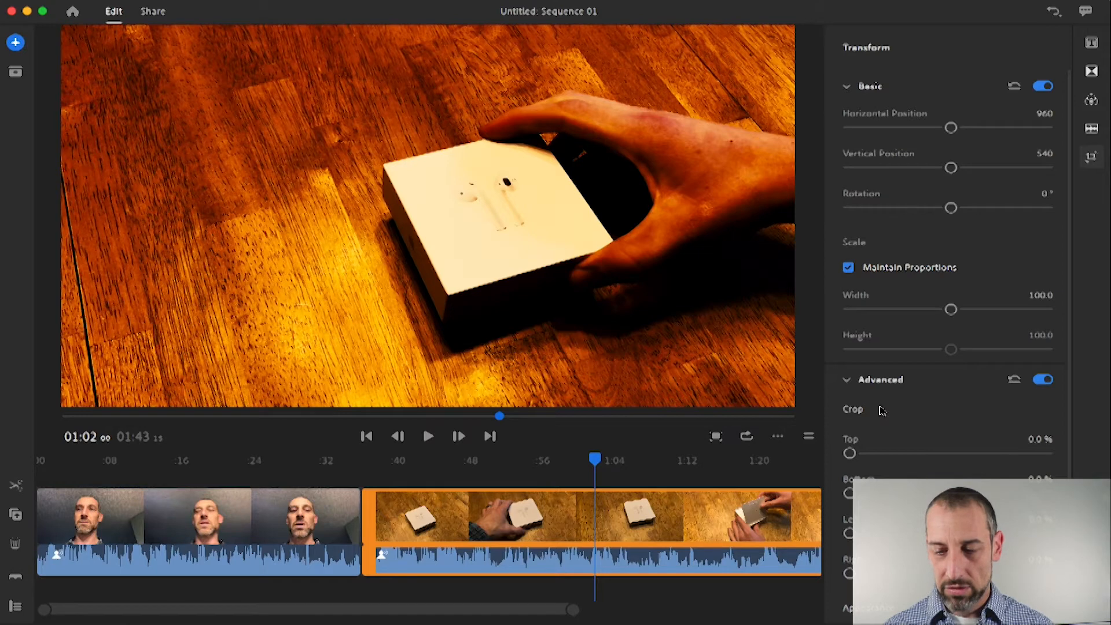
pyautogui.scroll(-3, 887, 407)
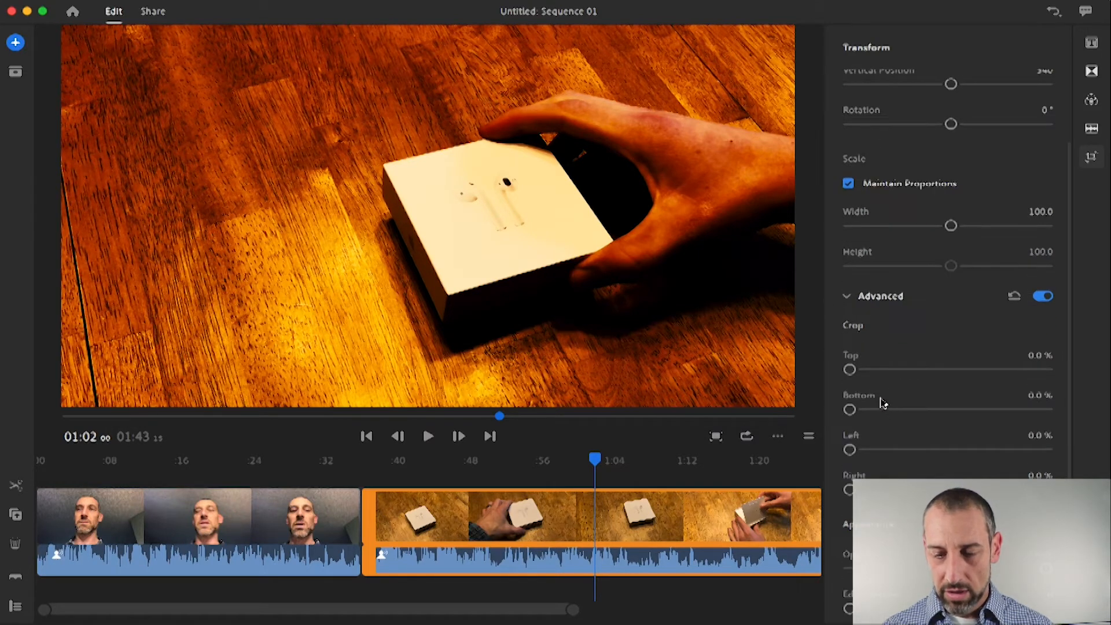
pyautogui.moveTo(850, 369); pyautogui.dragTo(826, 370)
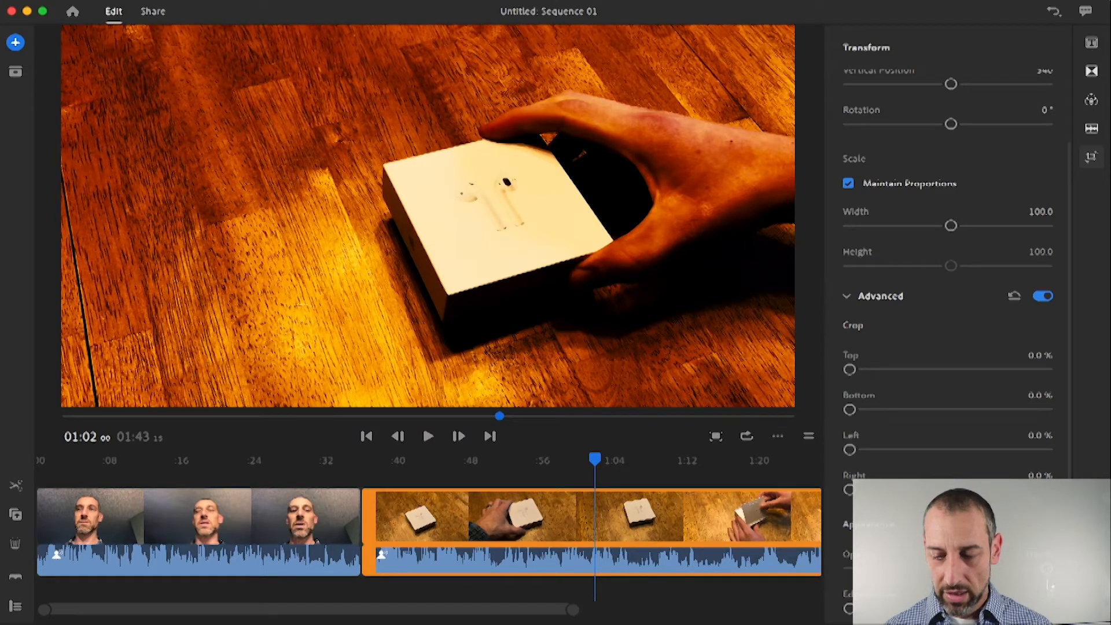
pyautogui.moveTo(1048, 571); pyautogui.dragTo(943, 573)
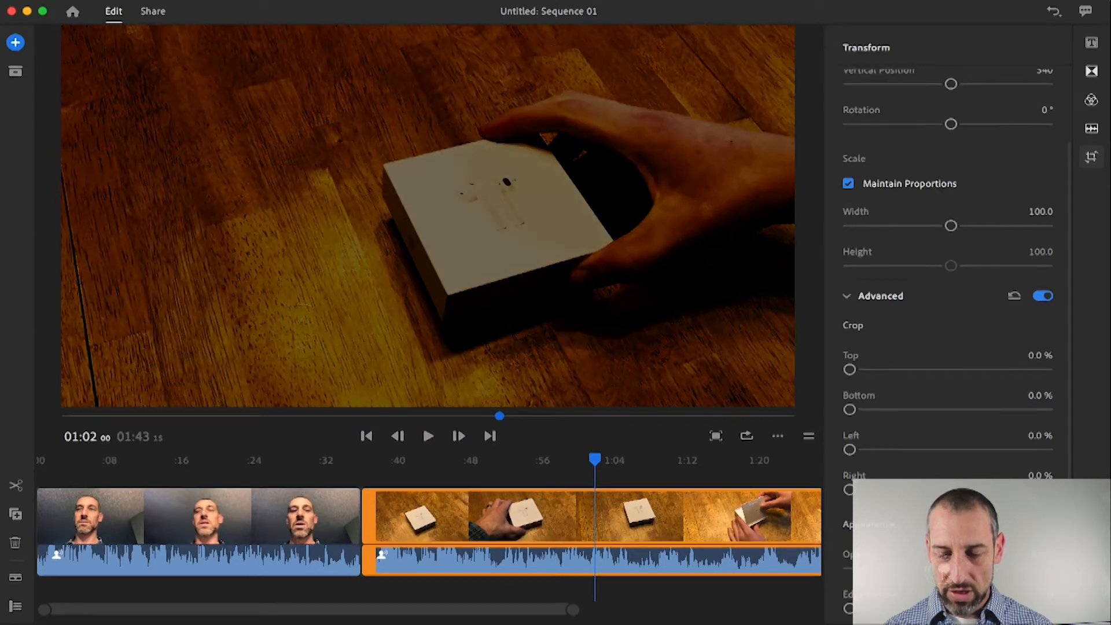
pyautogui.moveTo(1043, 569); pyautogui.dragTo(1056, 567)
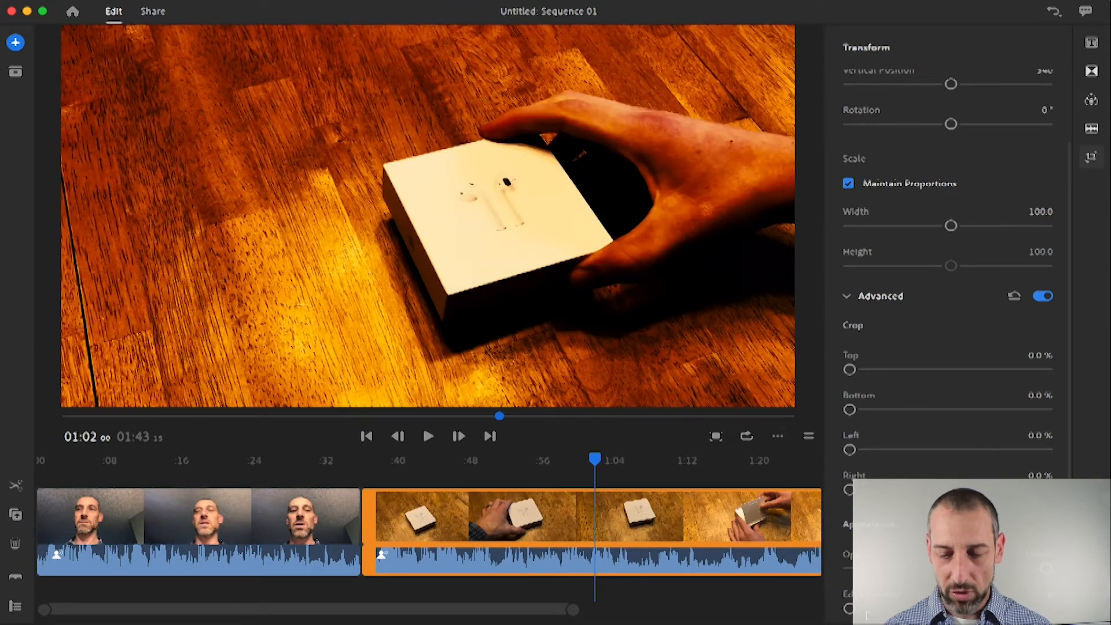
pyautogui.moveTo(875, 610); pyautogui.dragTo(802, 610)
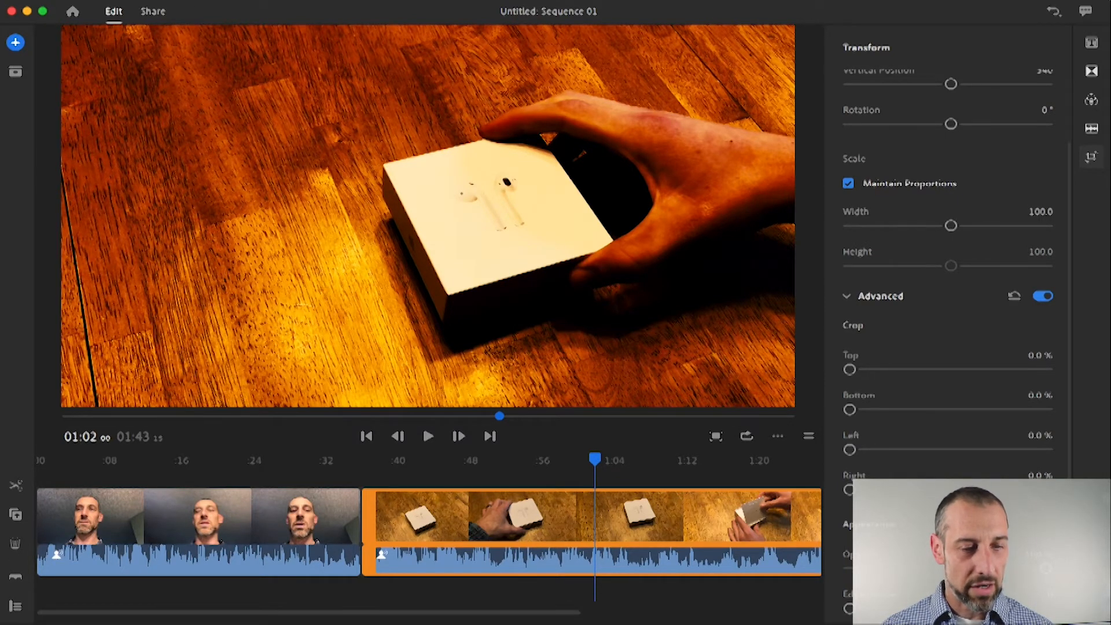
# - Look through the available clip and sequence commands
pyautogui.click(187, 0)
pyautogui.moveTo(219, 0)
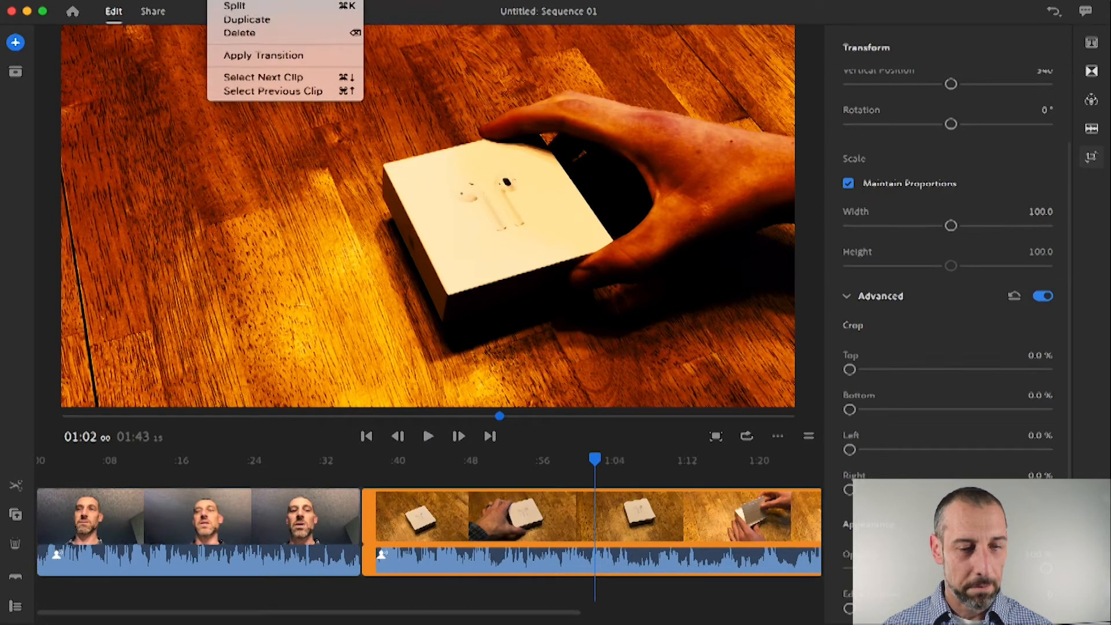
pyautogui.moveTo(255, 0)
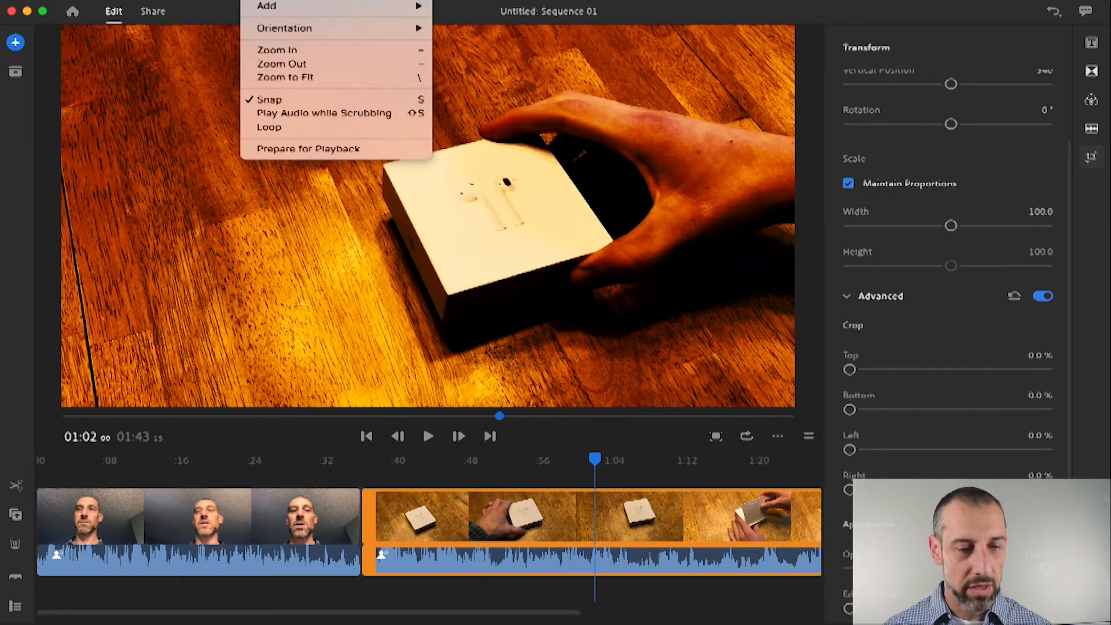
pyautogui.moveTo(321, 0)
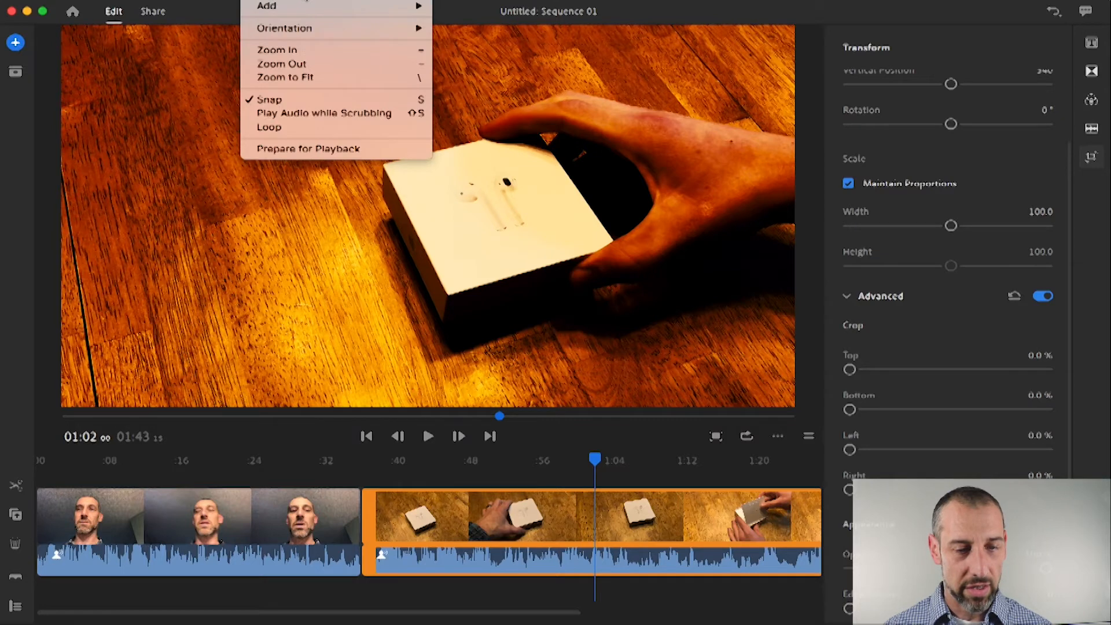
# - Show the Project Panel with the project assets and hide it again
pyautogui.moveTo(324, 0)
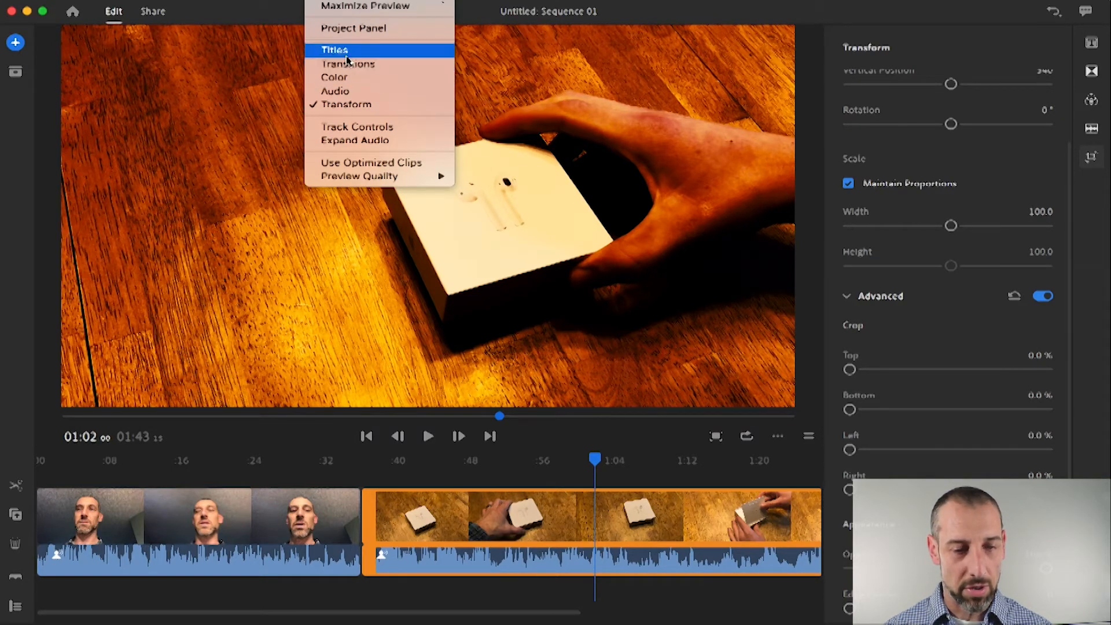
pyautogui.click(369, 34)
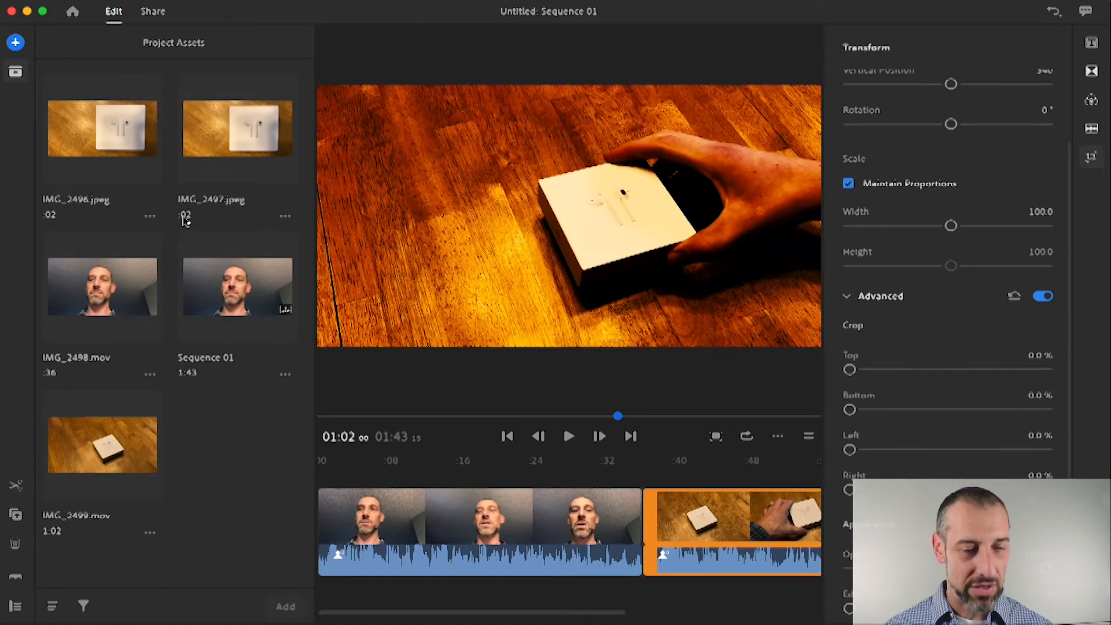
pyautogui.click(327, 3)
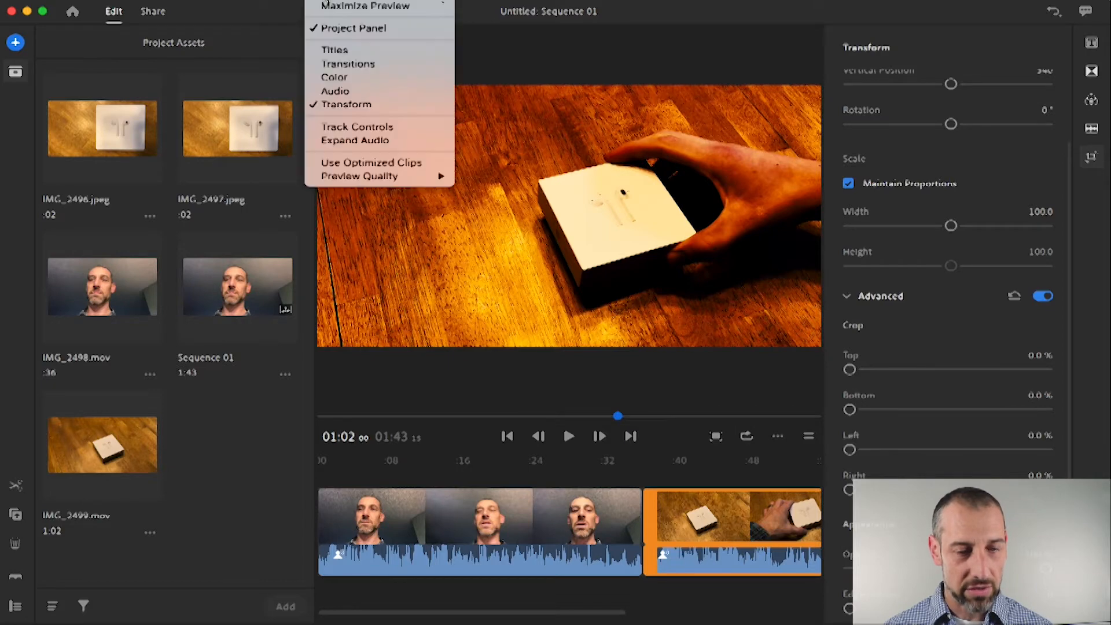
pyautogui.click(347, 28)
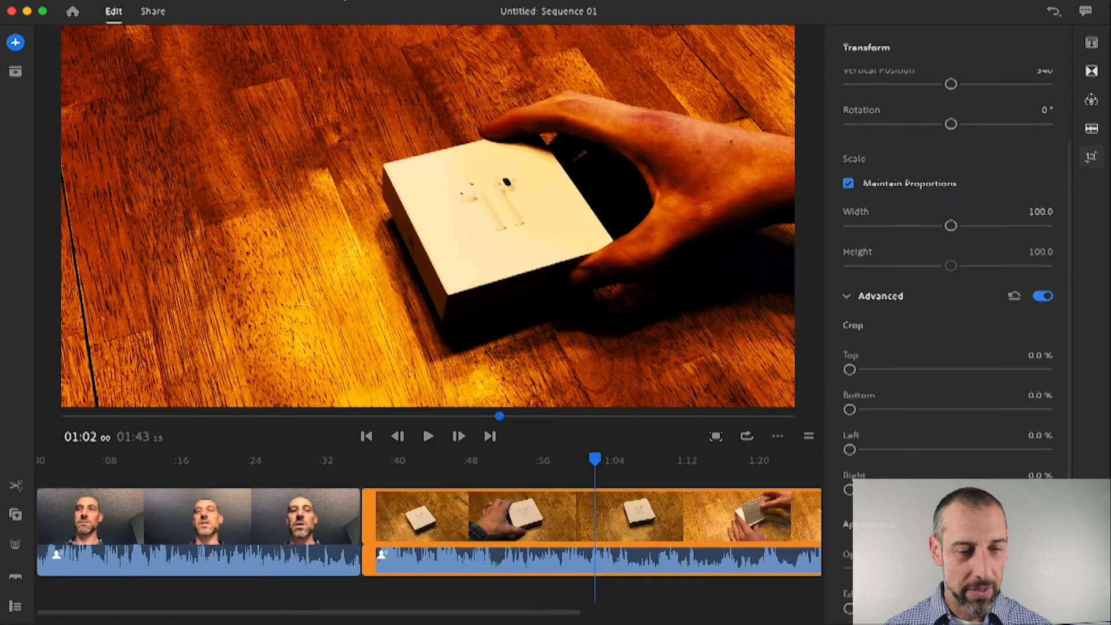
# - Try the Vertical and Square orientations for the sequence and return it to Horizontal
pyautogui.click(268, 2)
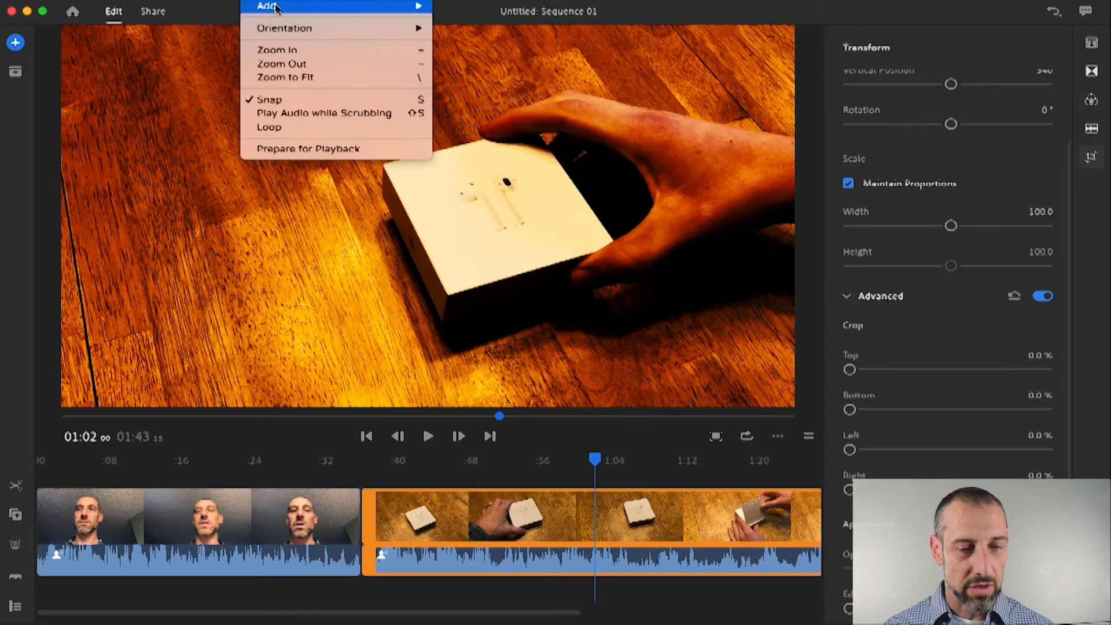
pyautogui.moveTo(276, 7)
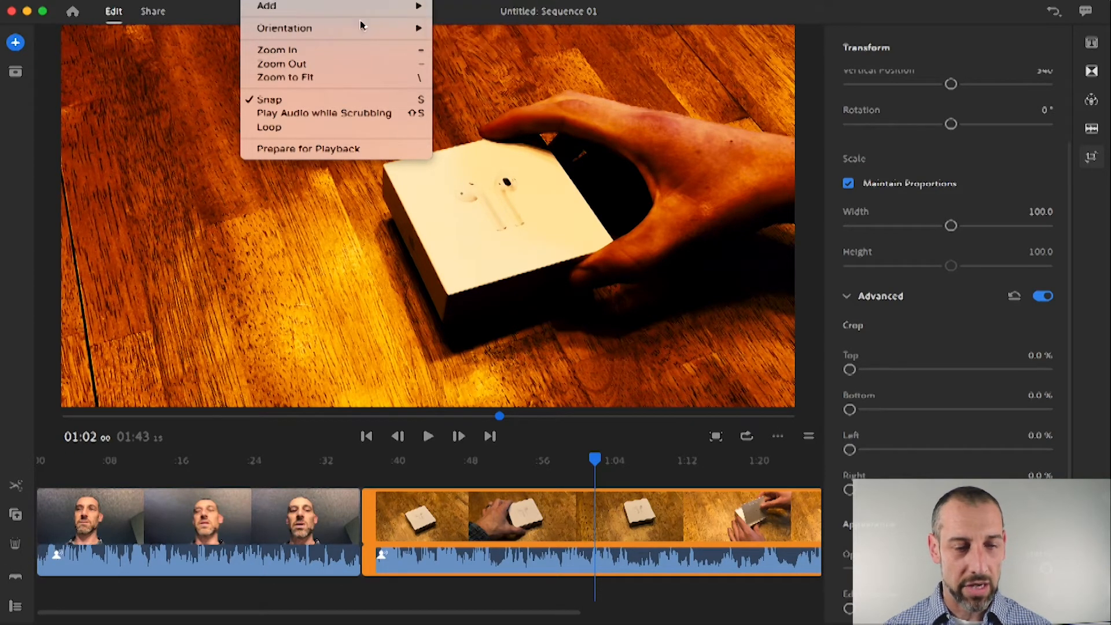
pyautogui.moveTo(332, 29)
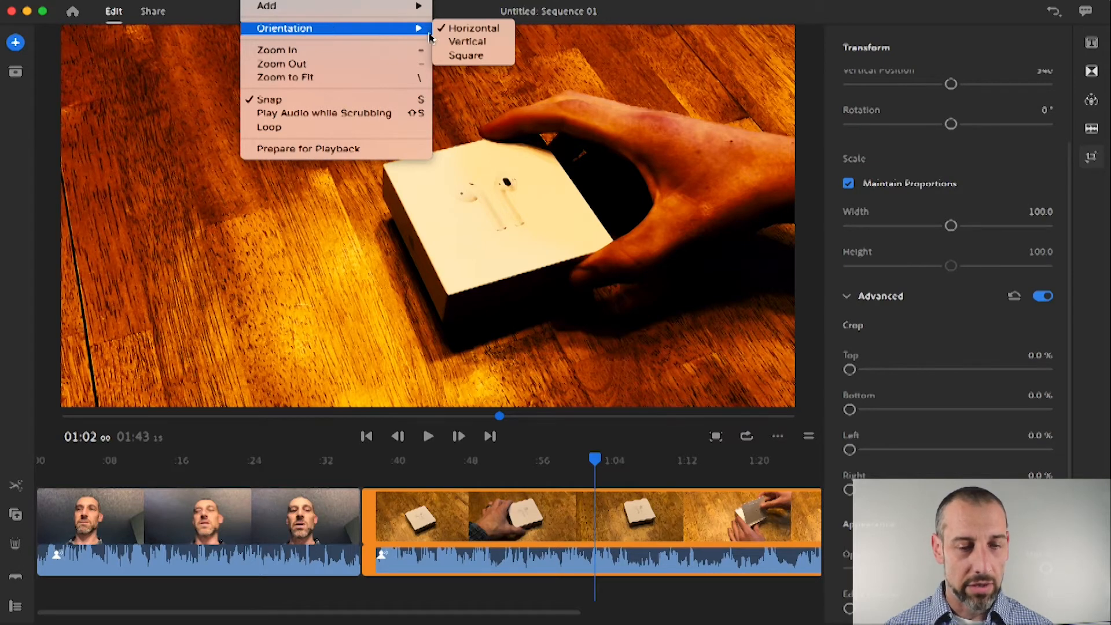
pyautogui.click(463, 41)
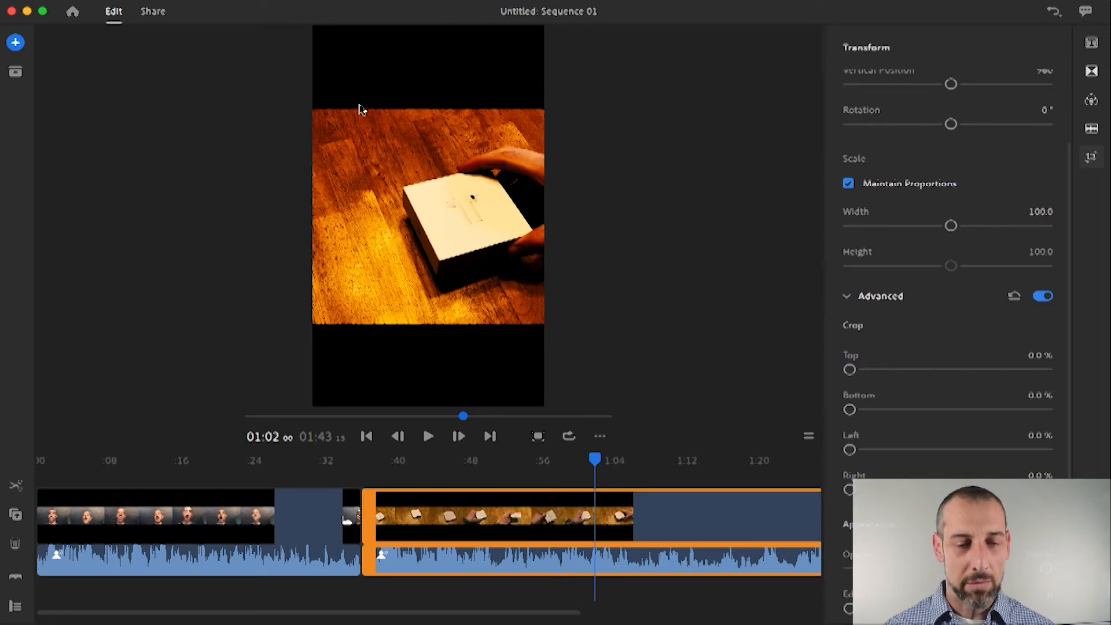
pyautogui.click(290, 2)
pyautogui.moveTo(309, 31)
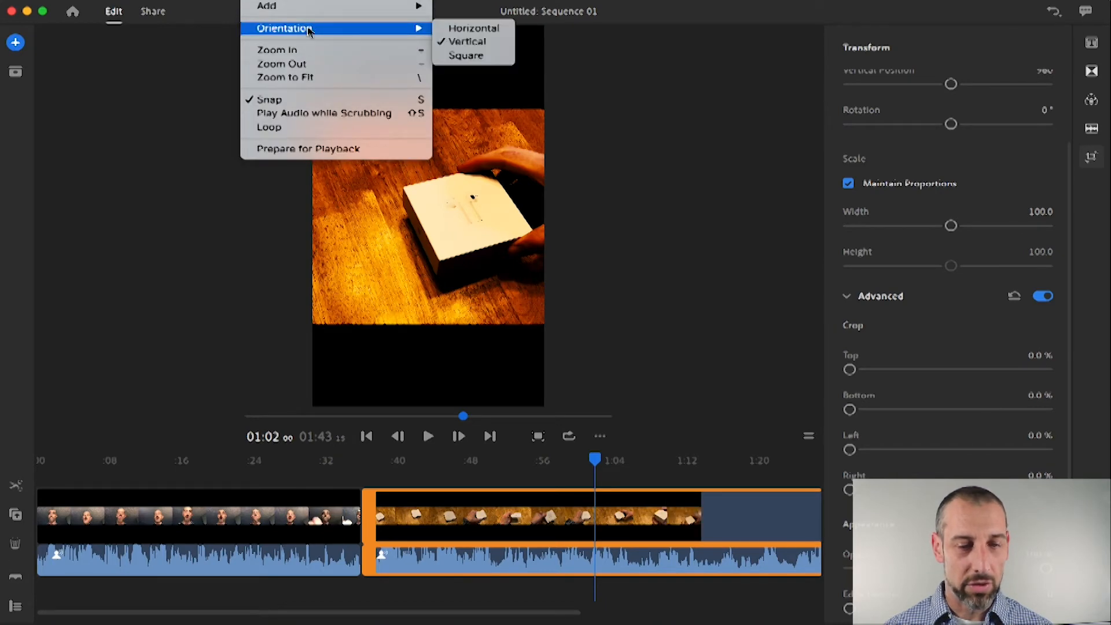
pyautogui.click(472, 61)
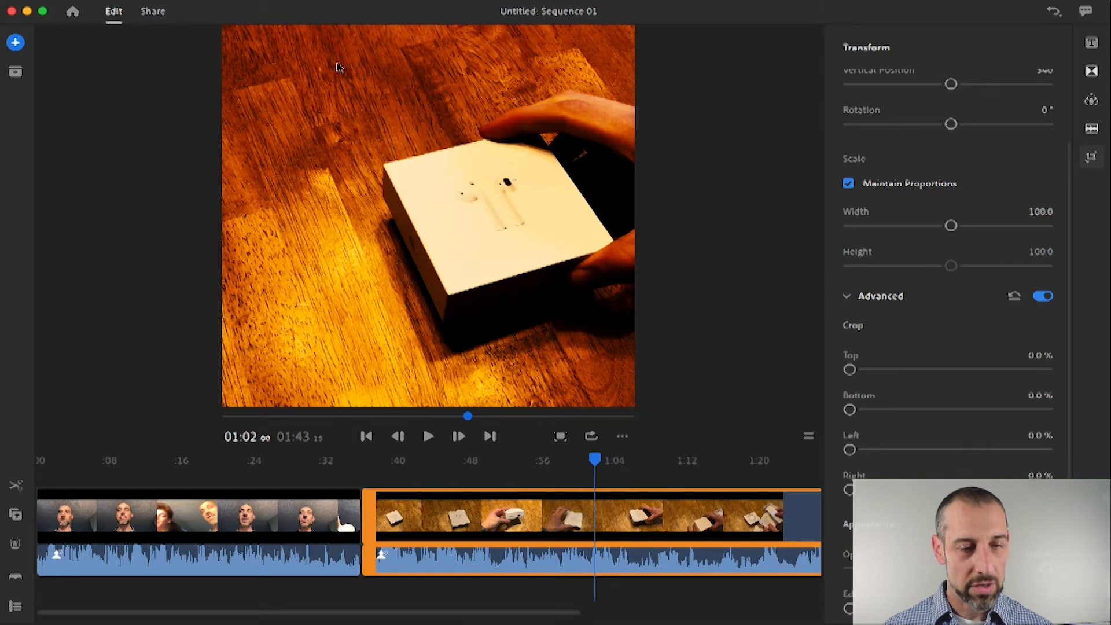
pyautogui.click(285, 0)
pyautogui.moveTo(324, 27)
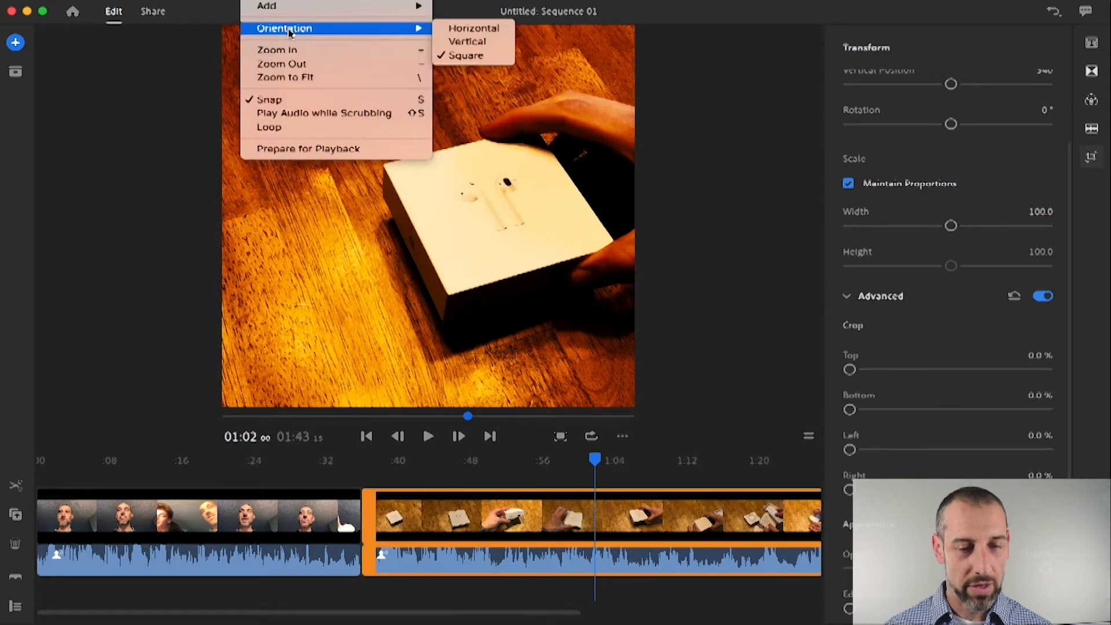
pyautogui.click(463, 29)
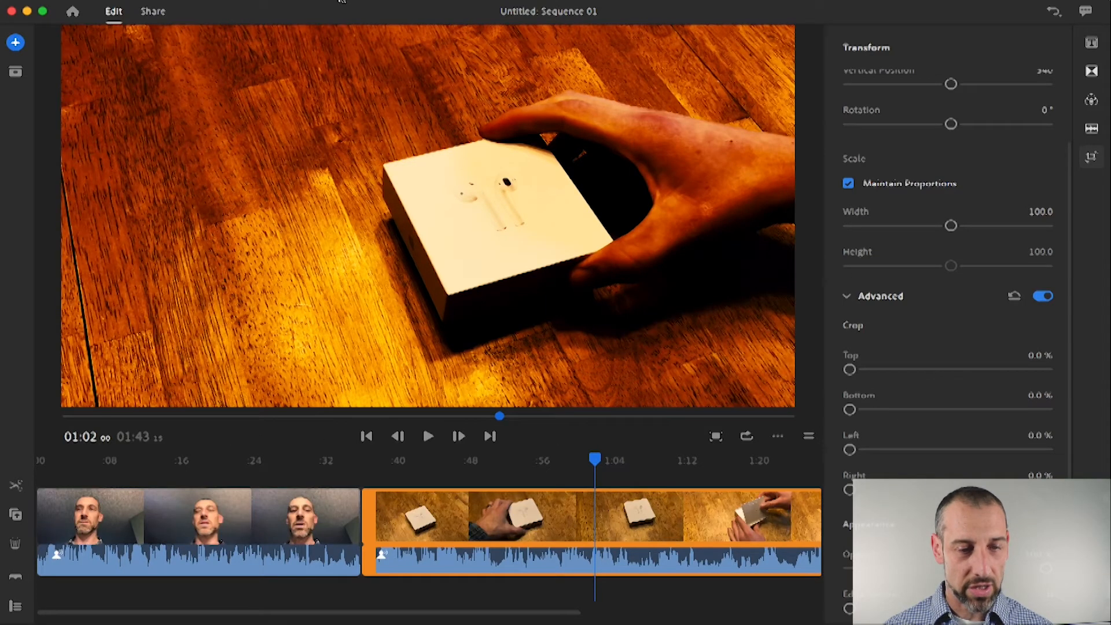
pyautogui.click(285, 0)
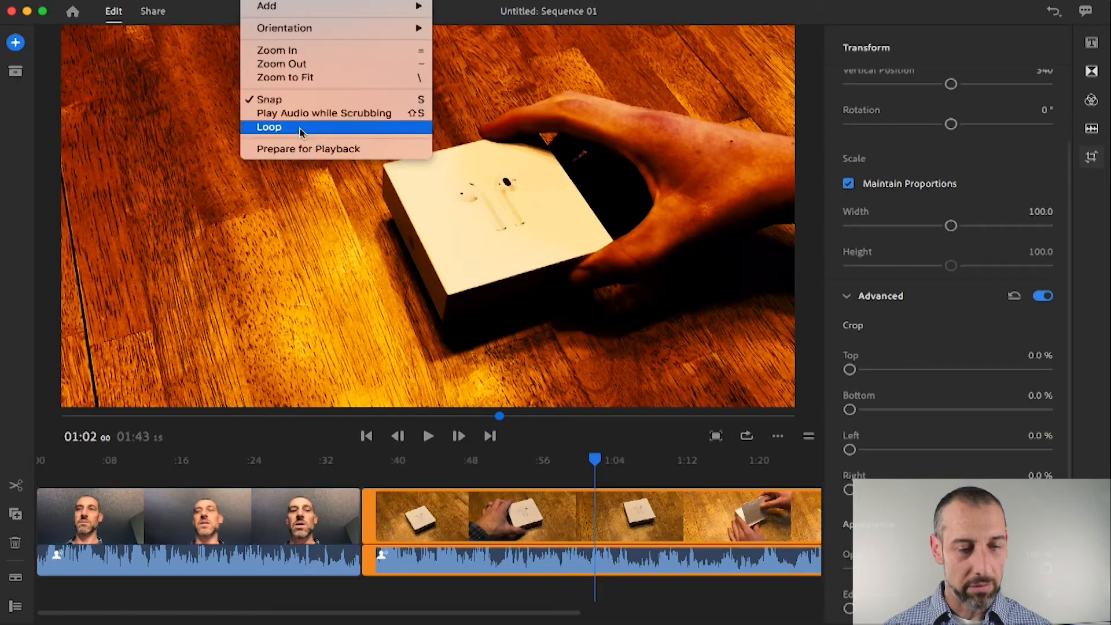
pyautogui.moveTo(223, 0)
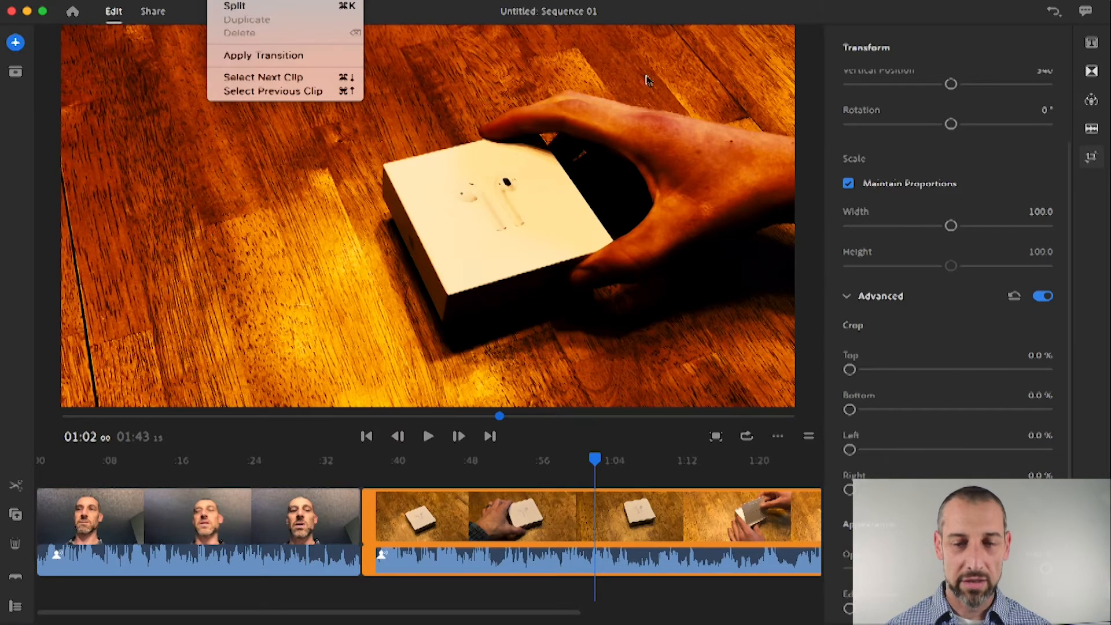
pyautogui.click(542, 2)
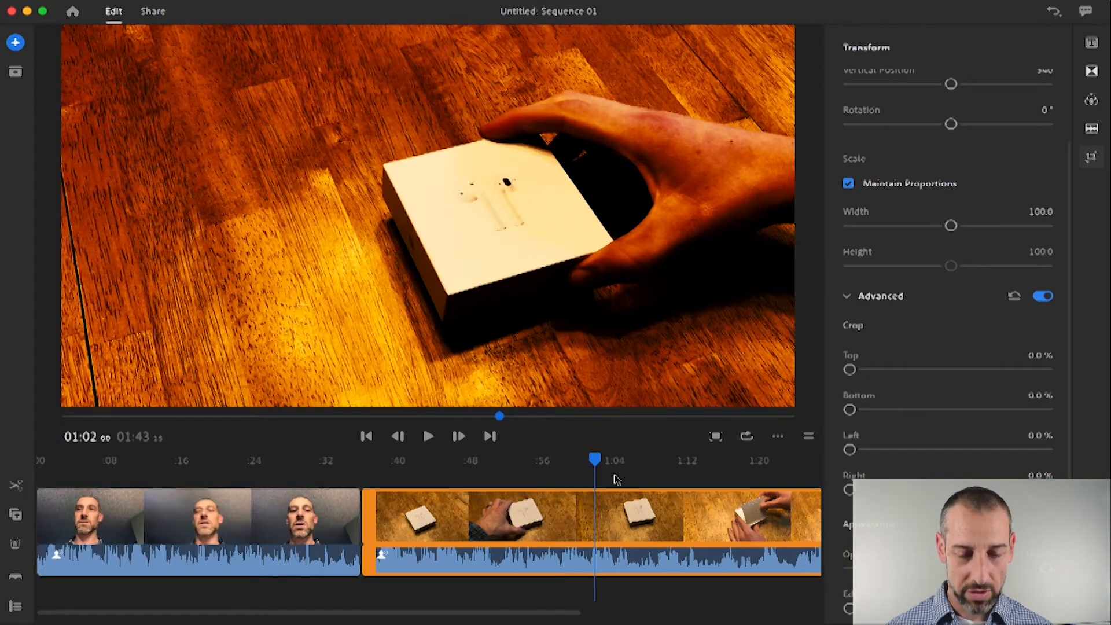
# - Split the box clip at about 00:58 and undo the split
pyautogui.moveTo(598, 463)
pyautogui.mouseDown()
pyautogui.moveTo(580, 463)
pyautogui.moveTo(596, 463)
pyautogui.mouseUp()
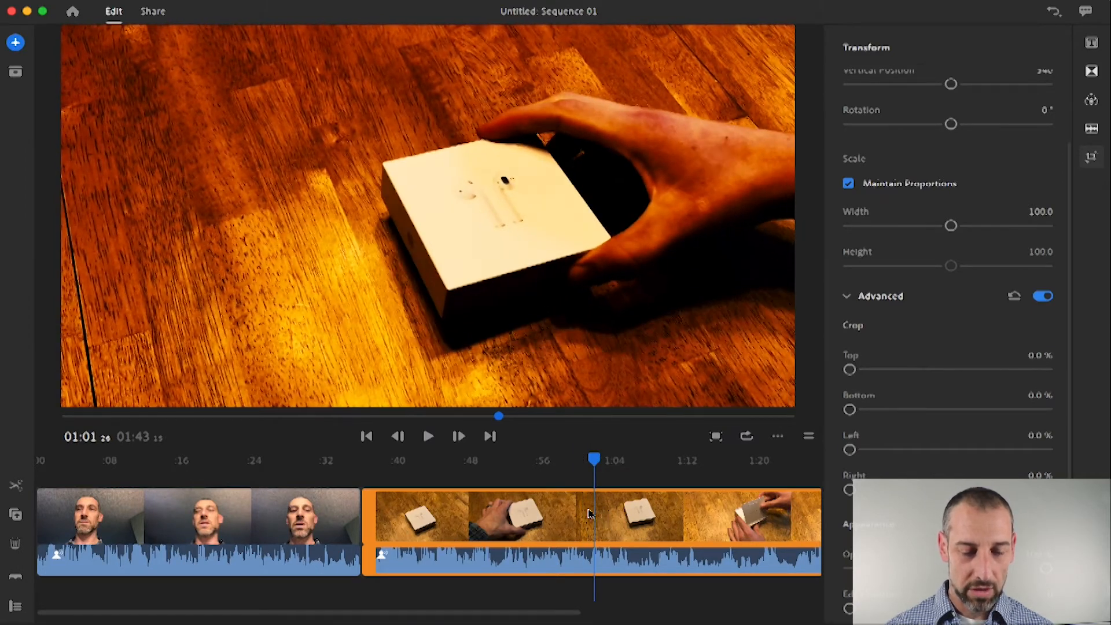
pyautogui.click(566, 461)
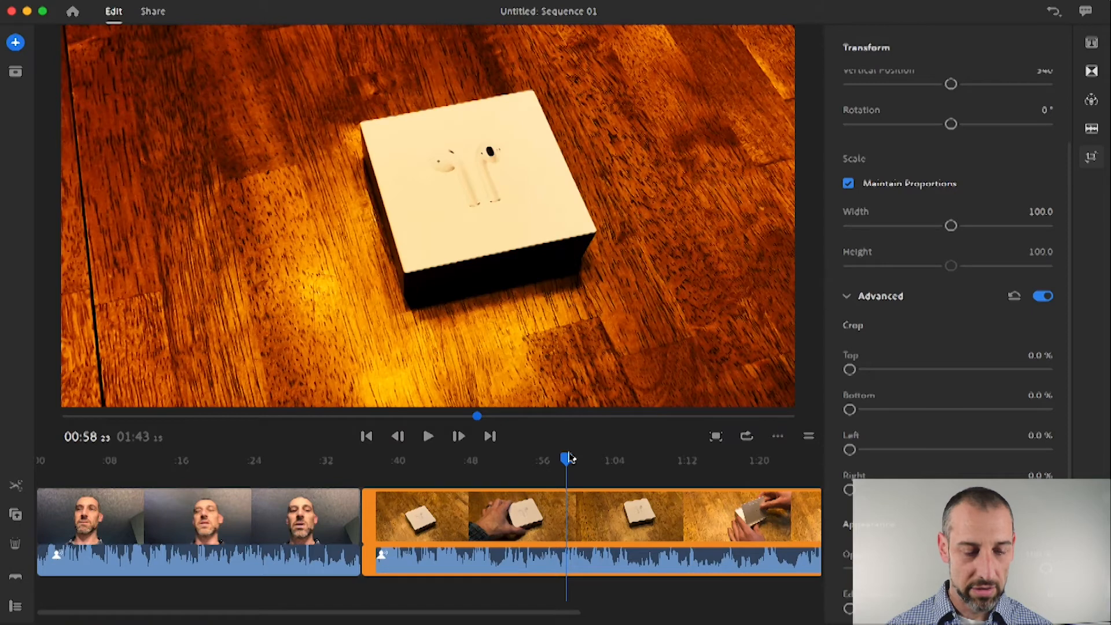
pyautogui.click(18, 487)
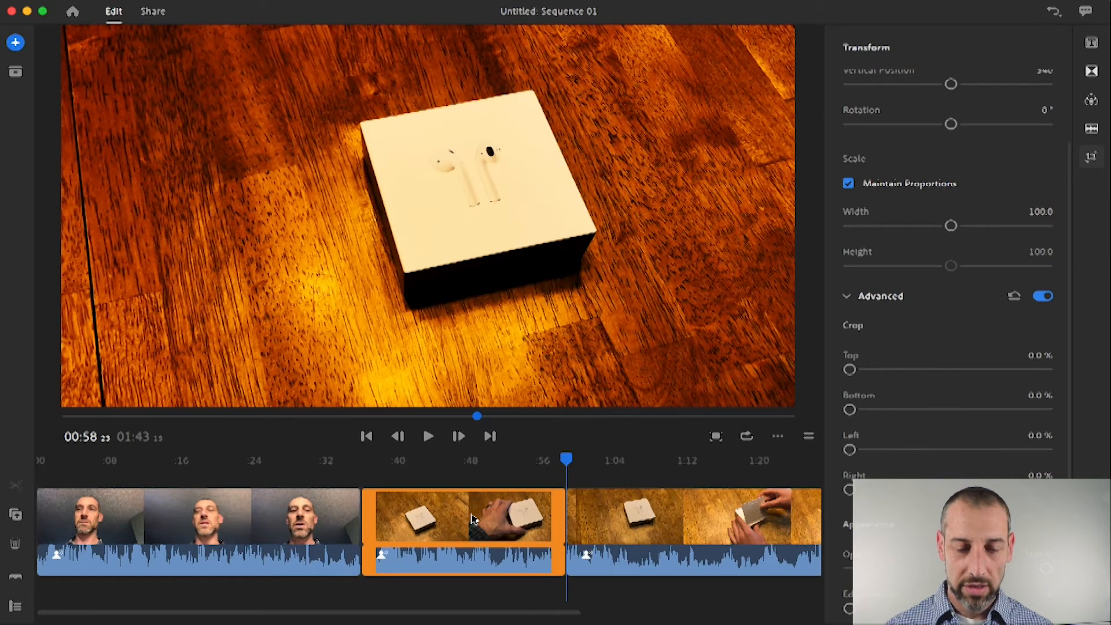
pyautogui.moveTo(472, 518)
pyautogui.mouseDown()
pyautogui.moveTo(484, 459)
pyautogui.moveTo(514, 479)
pyautogui.moveTo(541, 479)
pyautogui.moveTo(524, 478)
pyautogui.moveTo(531, 492)
pyautogui.moveTo(422, 509)
pyautogui.moveTo(466, 512)
pyautogui.mouseUp()
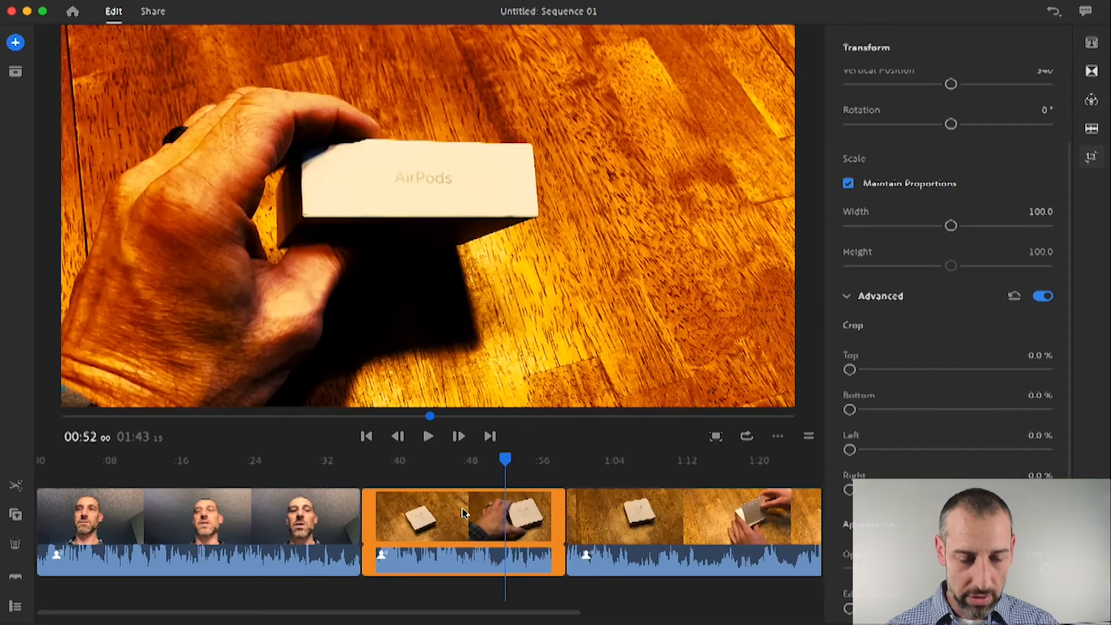
pyautogui.press('super+z')
pyautogui.press('super+z')
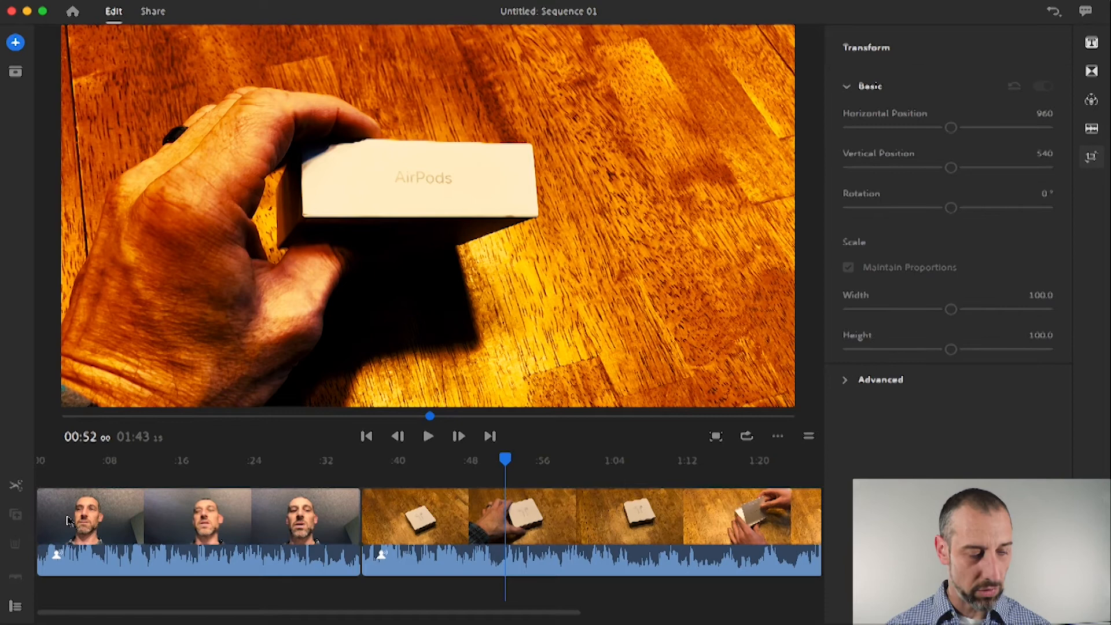
# - Duplicate the opening talking-head clip and delete the copy
pyautogui.click(321, 503)
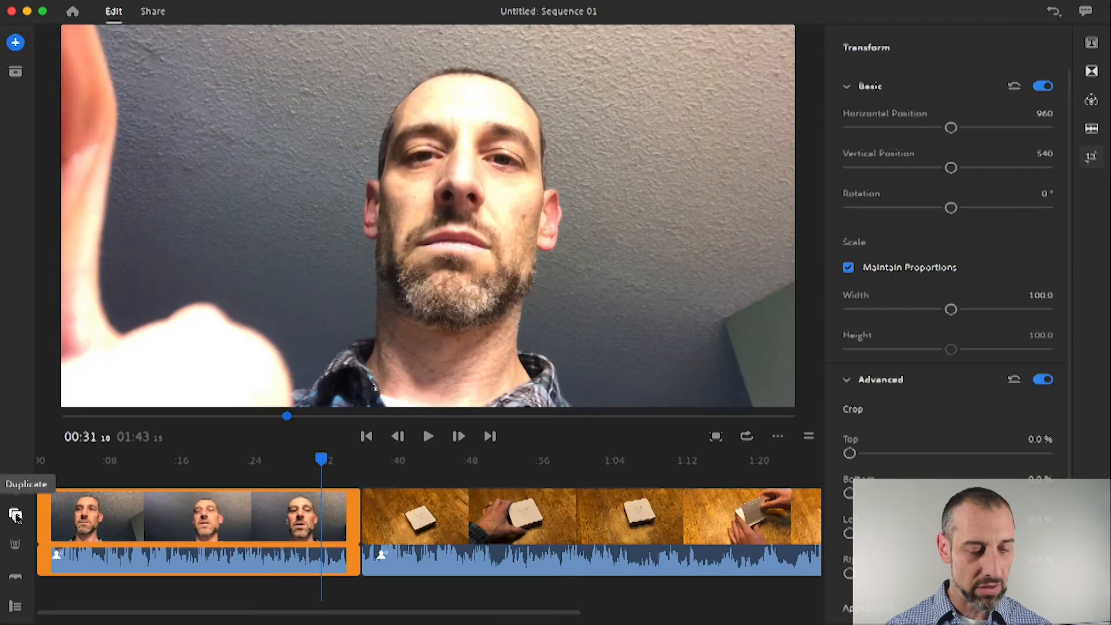
pyautogui.click(15, 516)
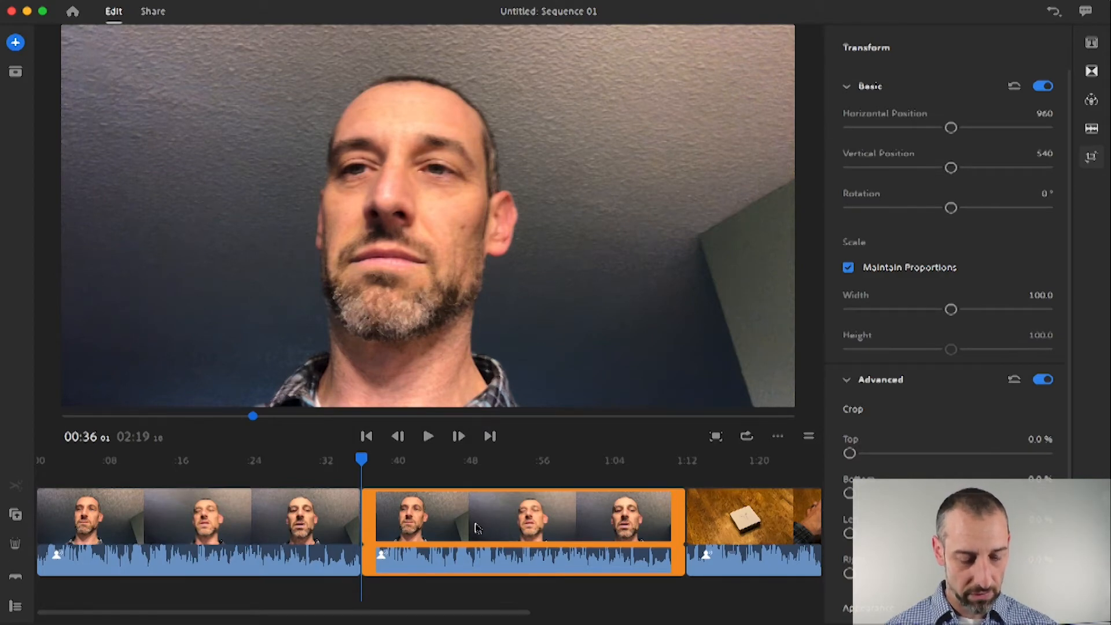
pyautogui.press('Delete')
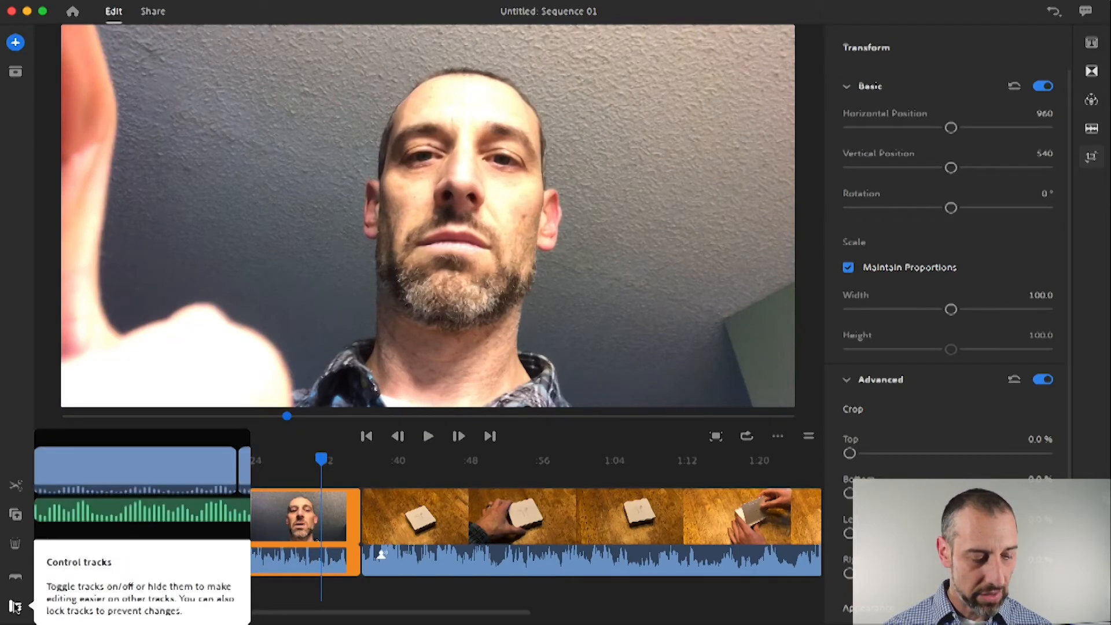
# - Show the timeline's track controls and toggle the main video track's visibility off and on again
pyautogui.click(15, 606)
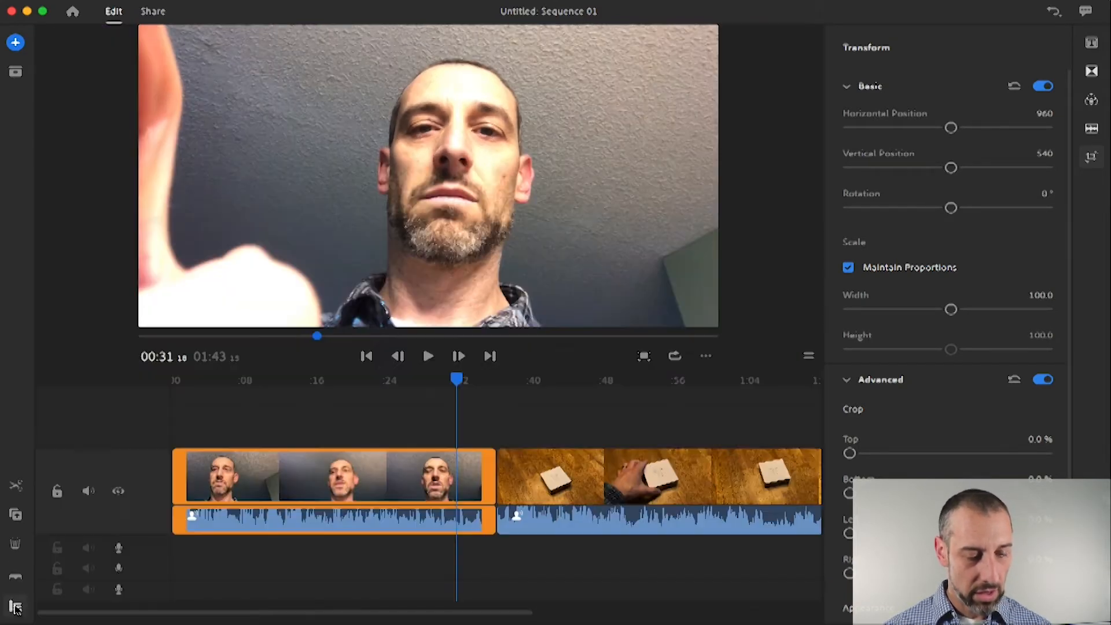
pyautogui.click(119, 491)
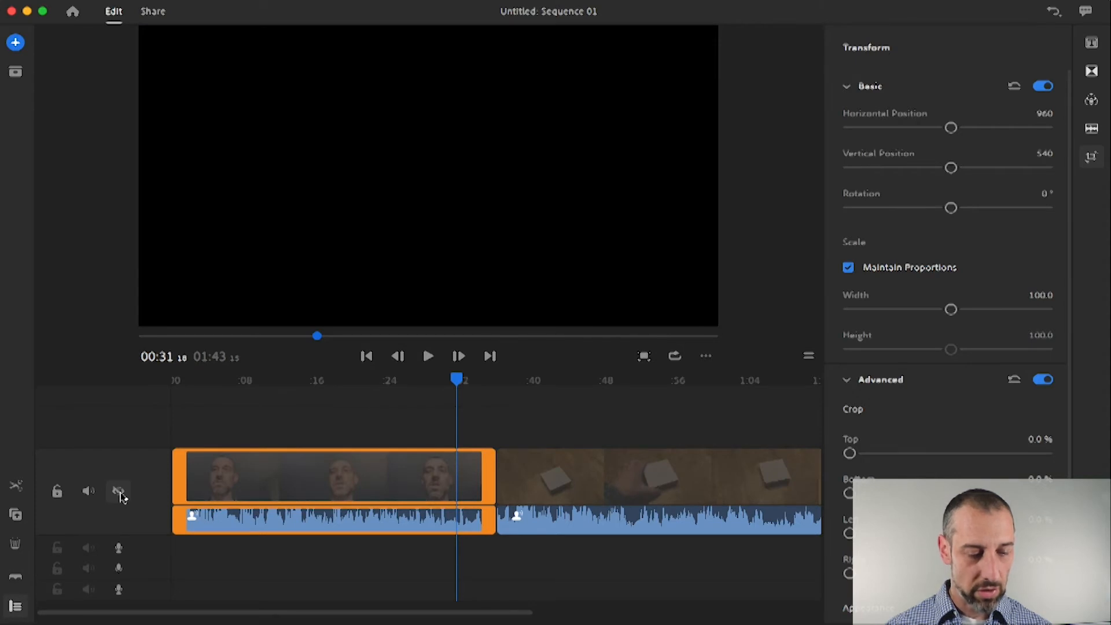
pyautogui.click(120, 493)
pyautogui.click(120, 493)
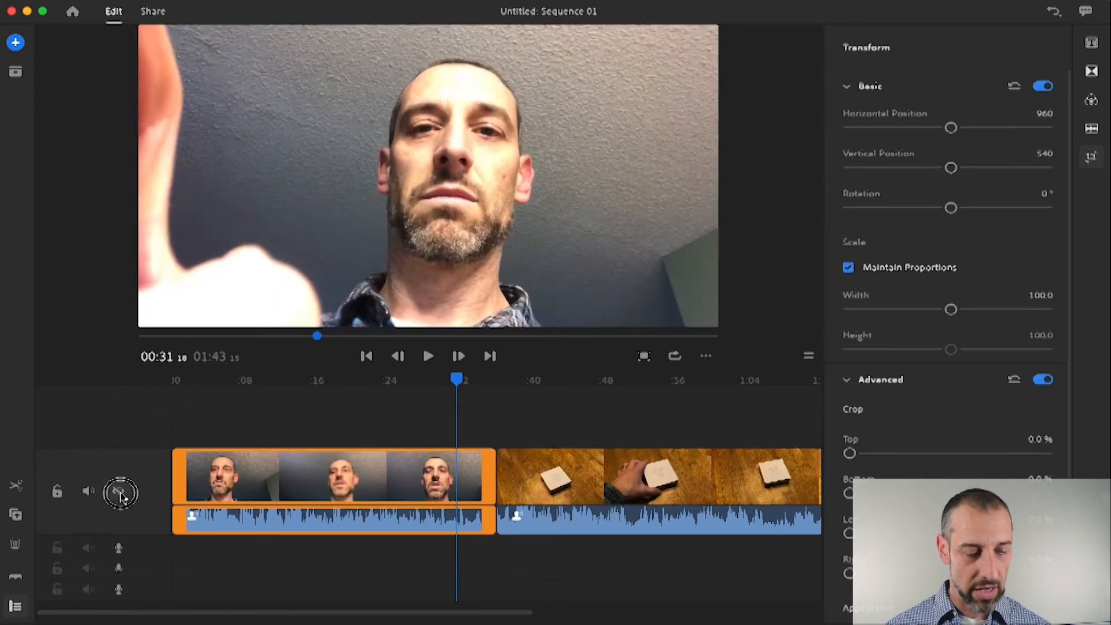
pyautogui.click(120, 495)
# - Lock the main video track and unlock it again
pyautogui.click(57, 494)
pyautogui.click(57, 493)
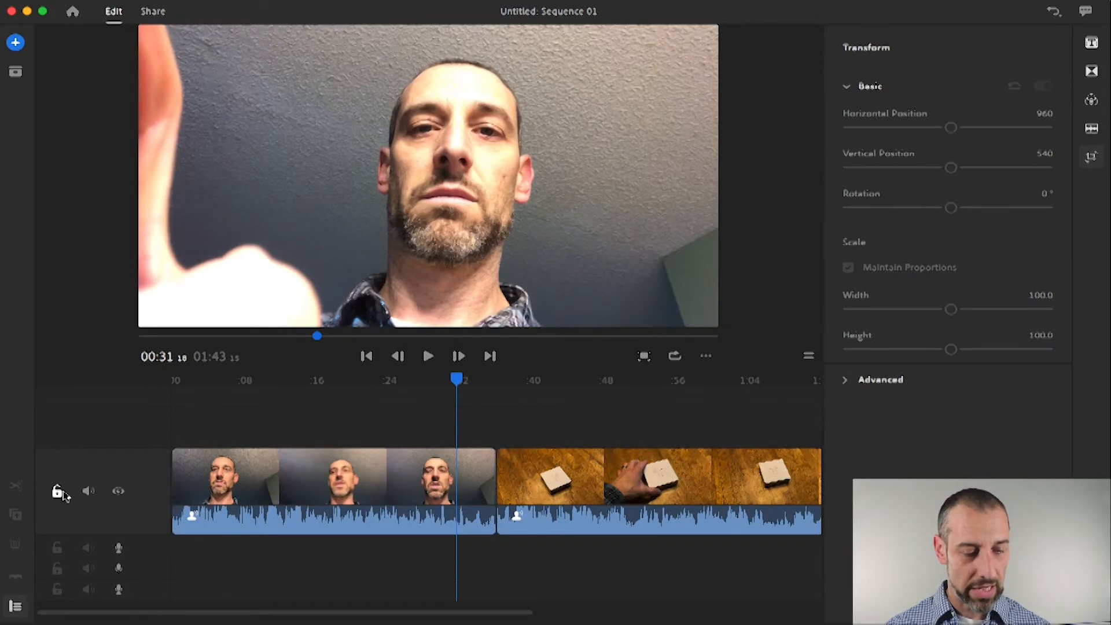
pyautogui.click(58, 493)
pyautogui.click(58, 493)
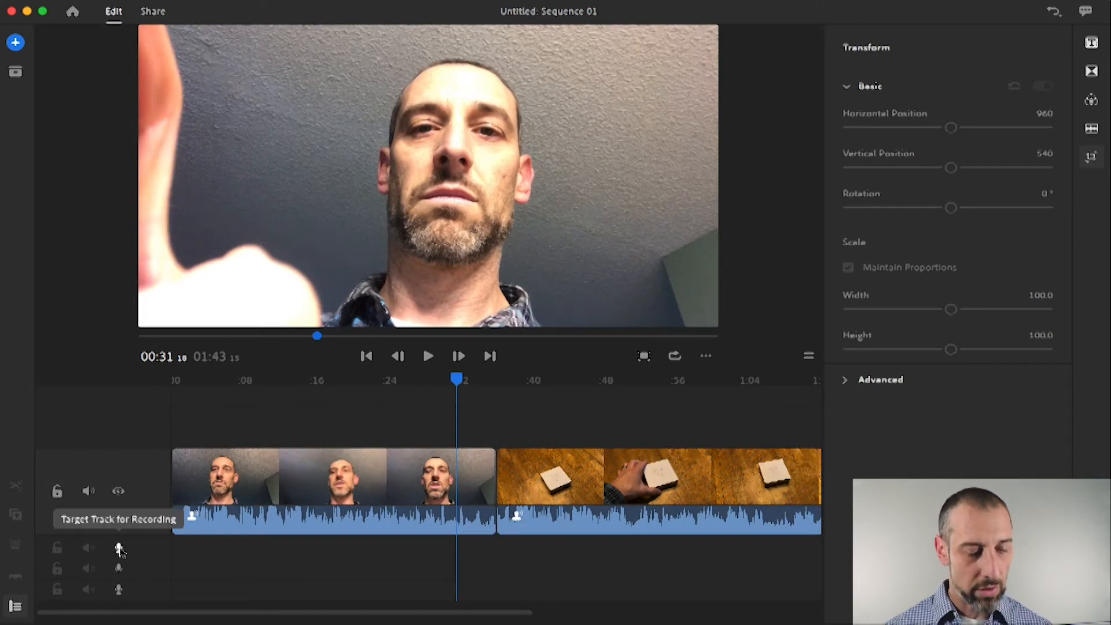
# - Target the first audio track below the main video track for recording
pyautogui.click(119, 549)
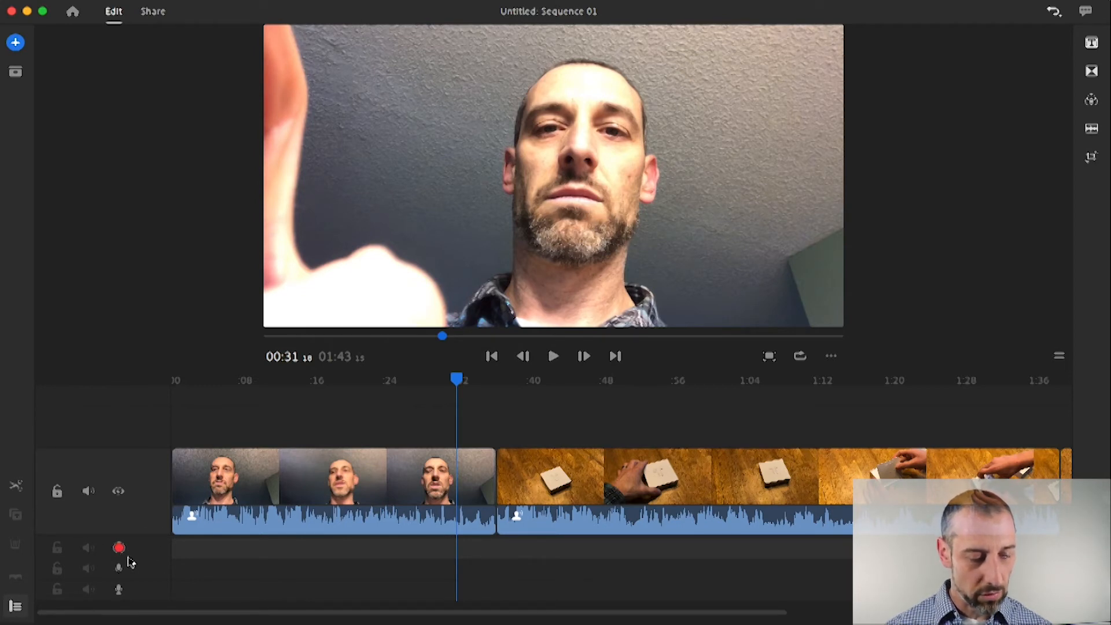
pyautogui.press('super+l')
pyautogui.press('super+l')
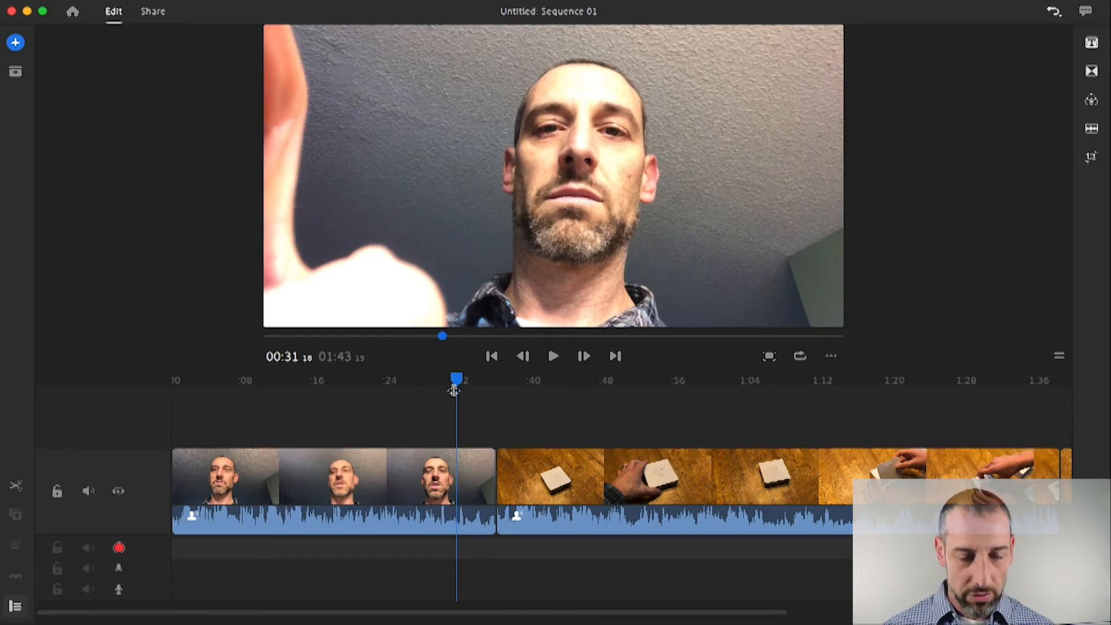
# - Scrub back and forth through the talking-head and box clips on the timeline to preview their footage
pyautogui.moveTo(457, 382); pyautogui.dragTo(351, 382)
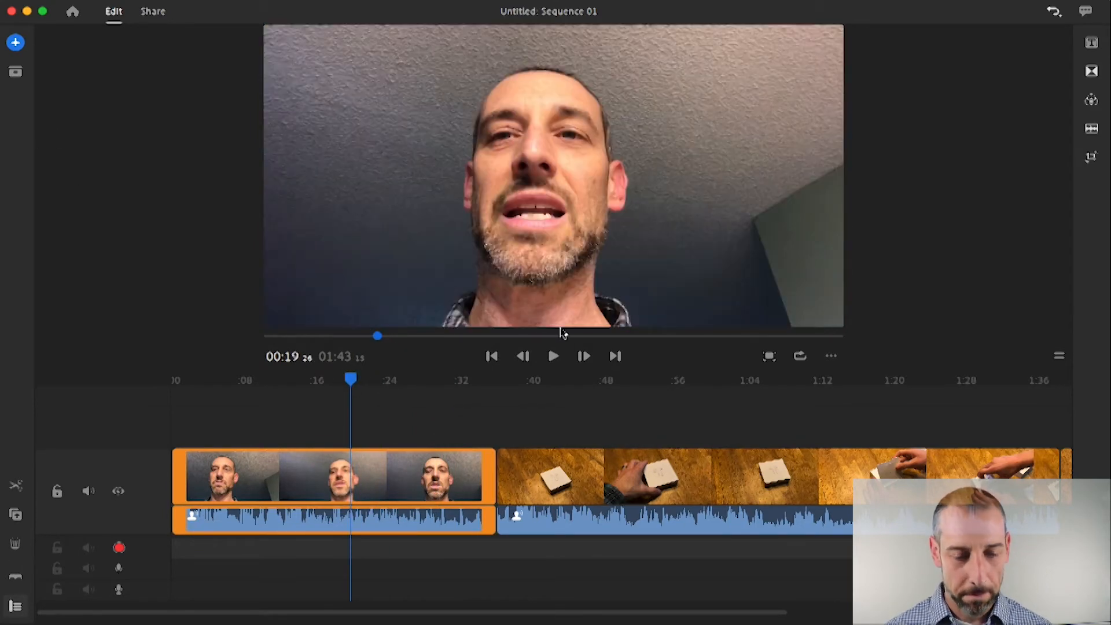
pyautogui.moveTo(354, 381); pyautogui.dragTo(237, 387)
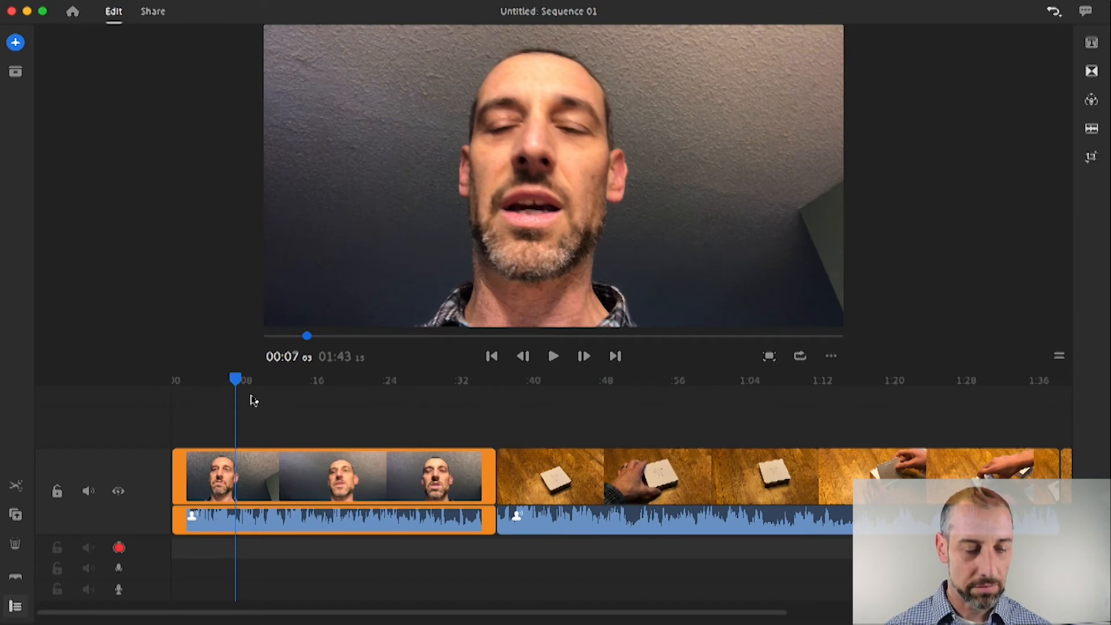
pyautogui.moveTo(238, 380); pyautogui.dragTo(196, 382)
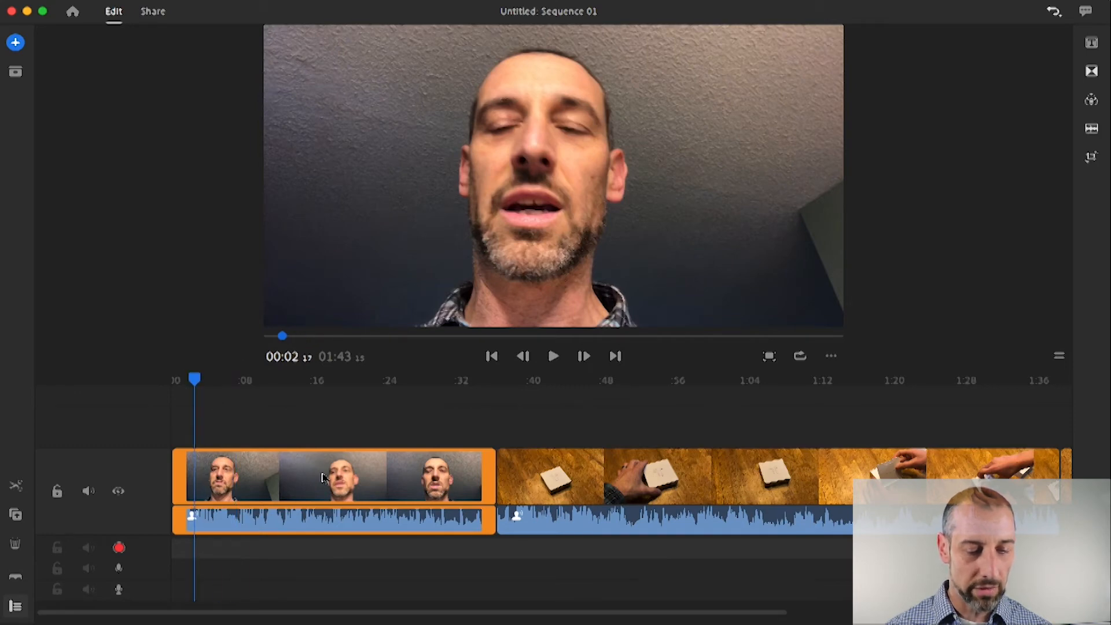
pyautogui.click(347, 492)
pyautogui.click(551, 481)
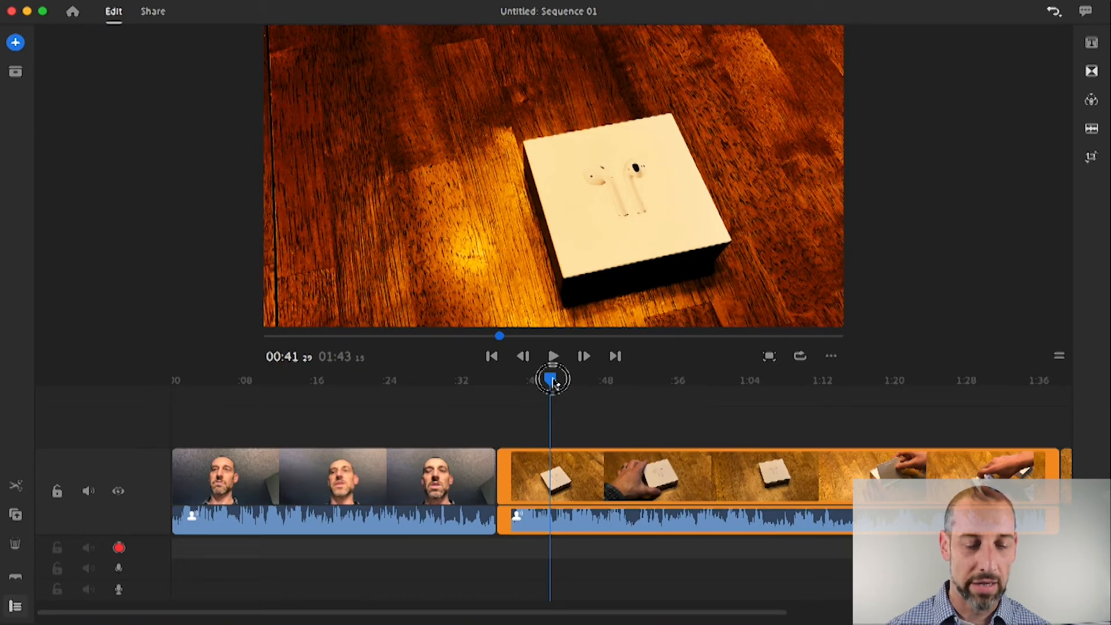
pyautogui.moveTo(550, 379); pyautogui.dragTo(284, 380)
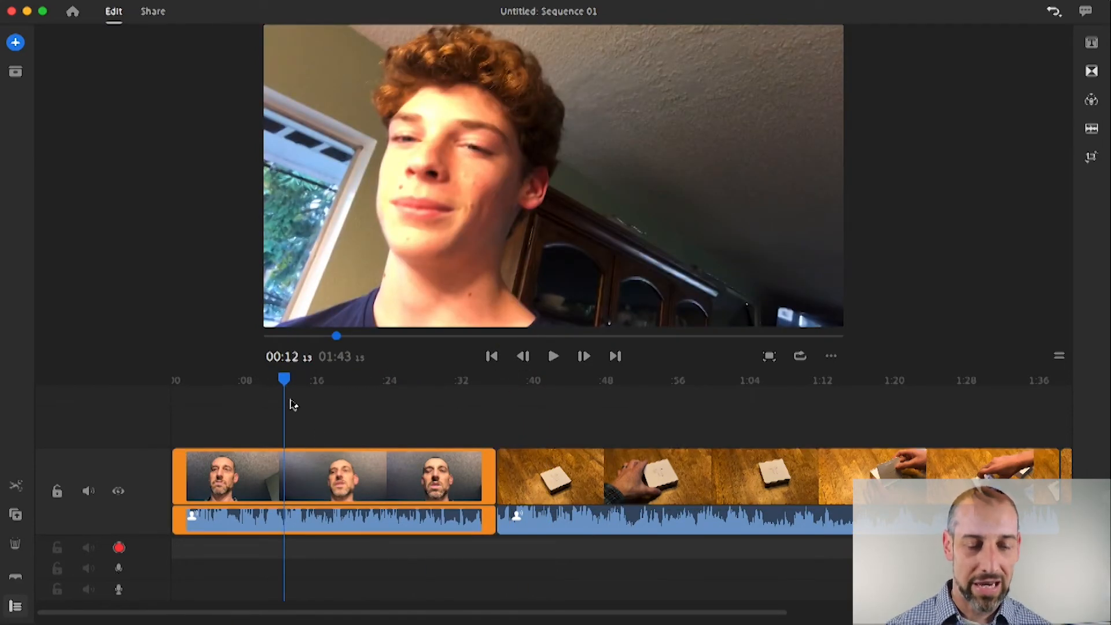
pyautogui.moveTo(284, 379); pyautogui.dragTo(350, 386)
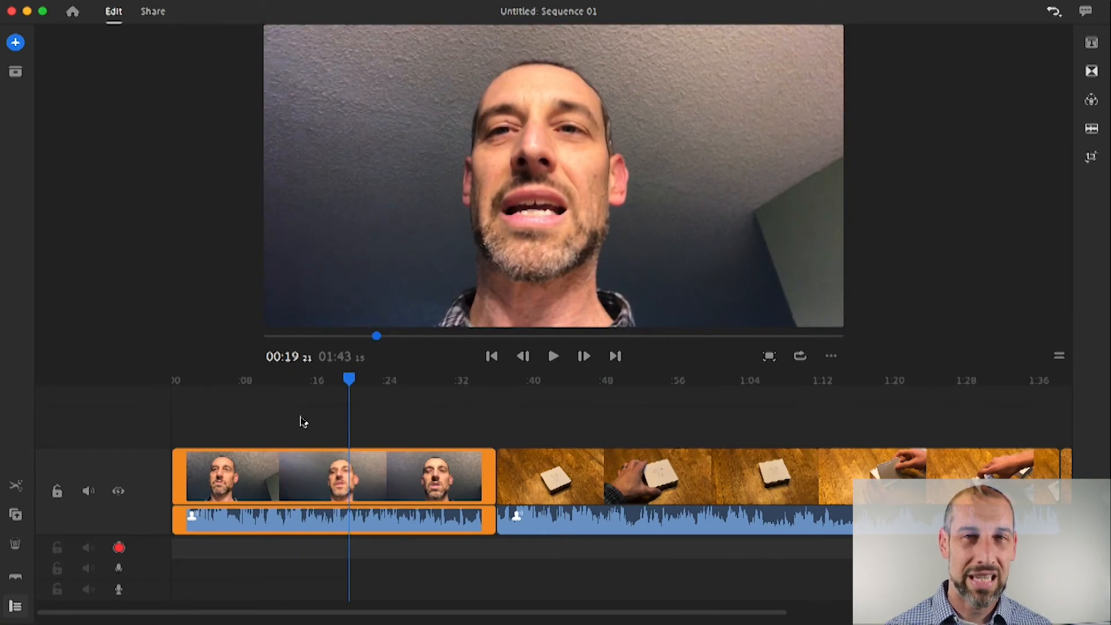
pyautogui.moveTo(349, 380); pyautogui.dragTo(599, 385)
pyautogui.moveTo(534, 396); pyautogui.dragTo(366, 405)
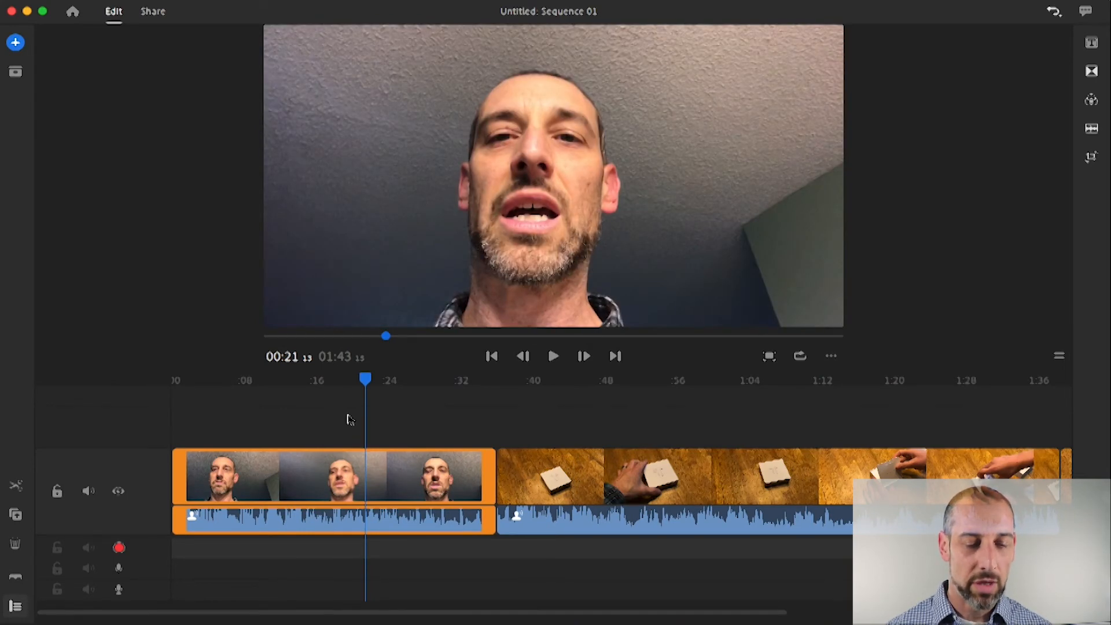
pyautogui.click(407, 470)
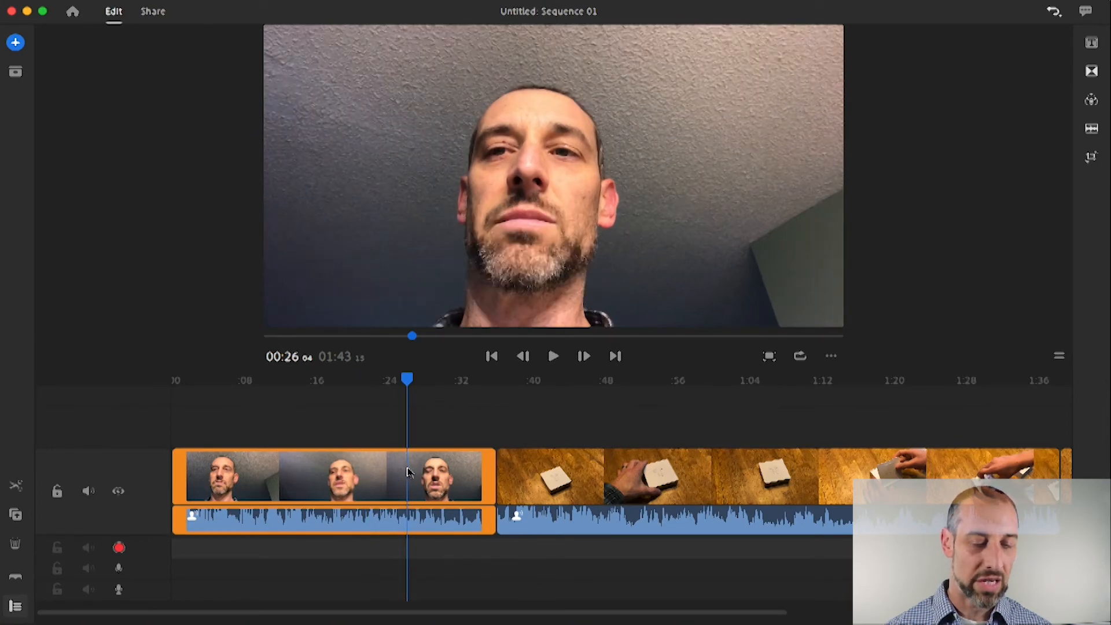
pyautogui.click(590, 469)
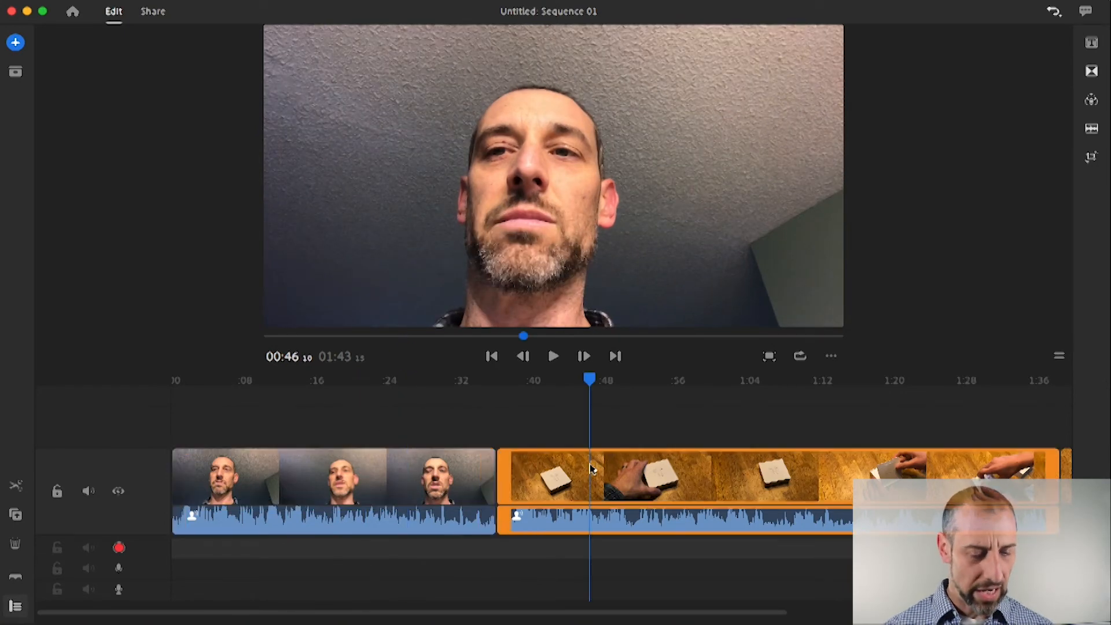
# - Move the playhead to about 9 seconds in the first talking-head clip and open the sequence's sharing and export settings
pyautogui.click(436, 470)
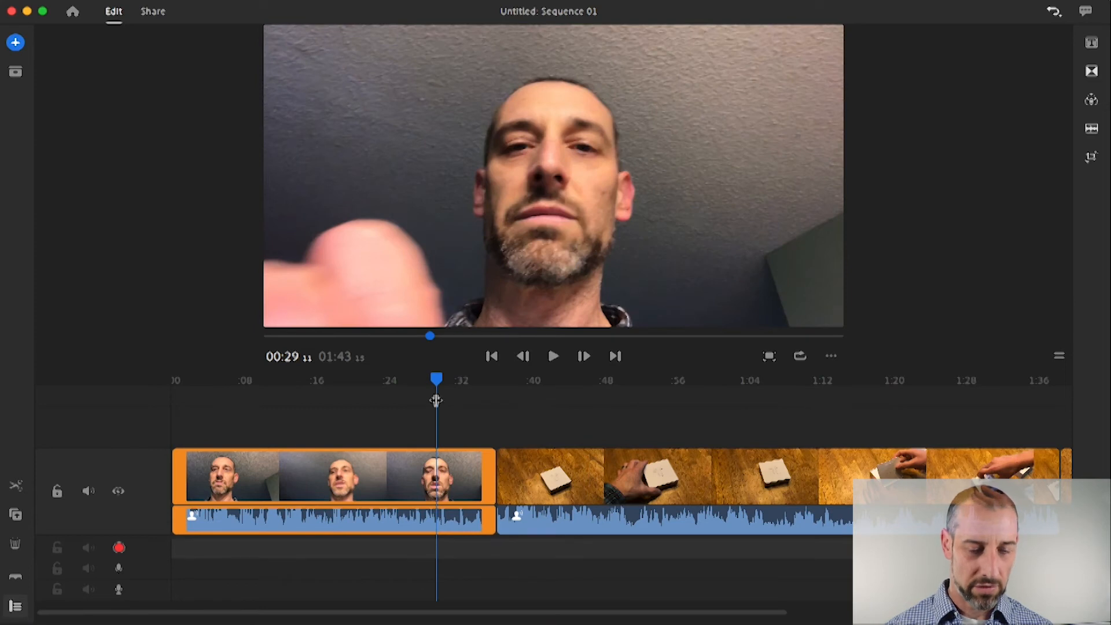
pyautogui.moveTo(437, 407); pyautogui.dragTo(254, 399)
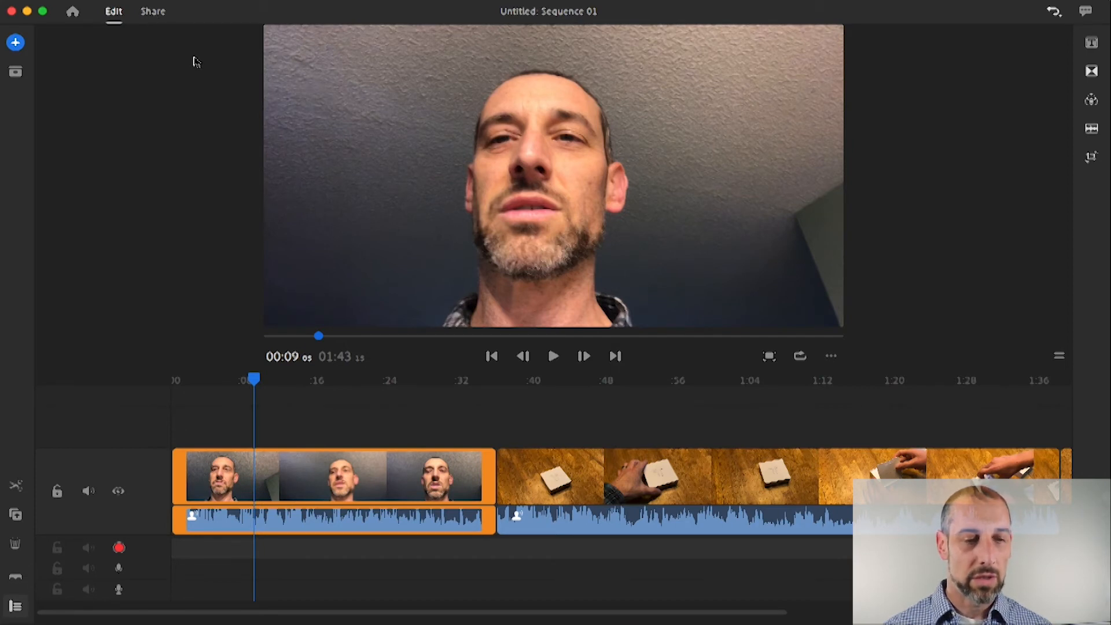
pyautogui.press('super+e')
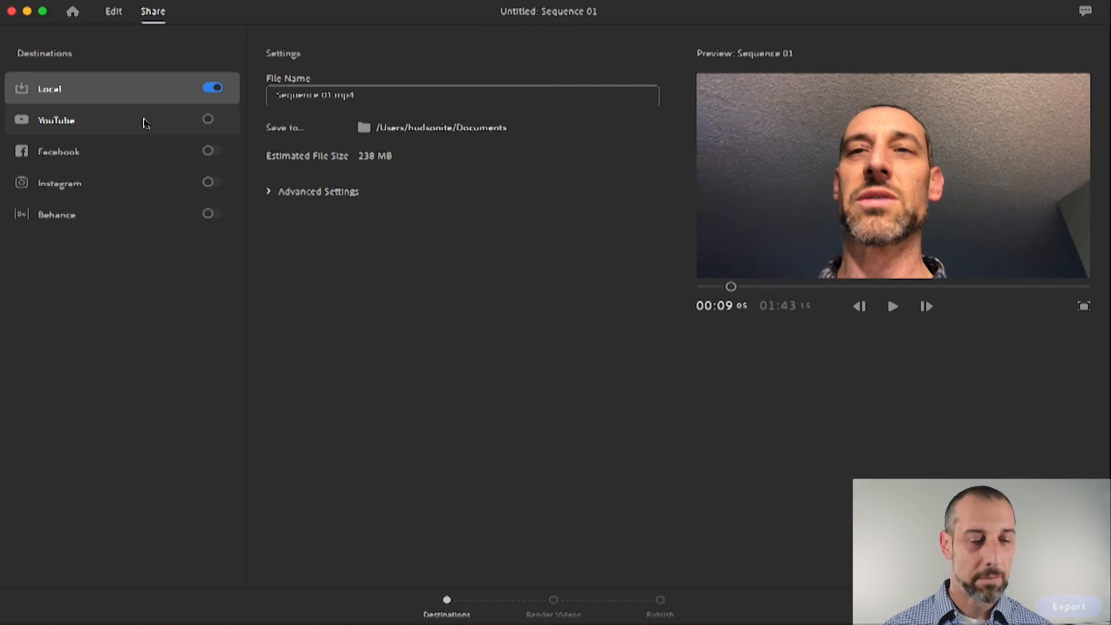
# - Enable YouTube as a sharing destination and assign the upload to the SEO playlist
pyautogui.click(212, 121)
pyautogui.click(215, 121)
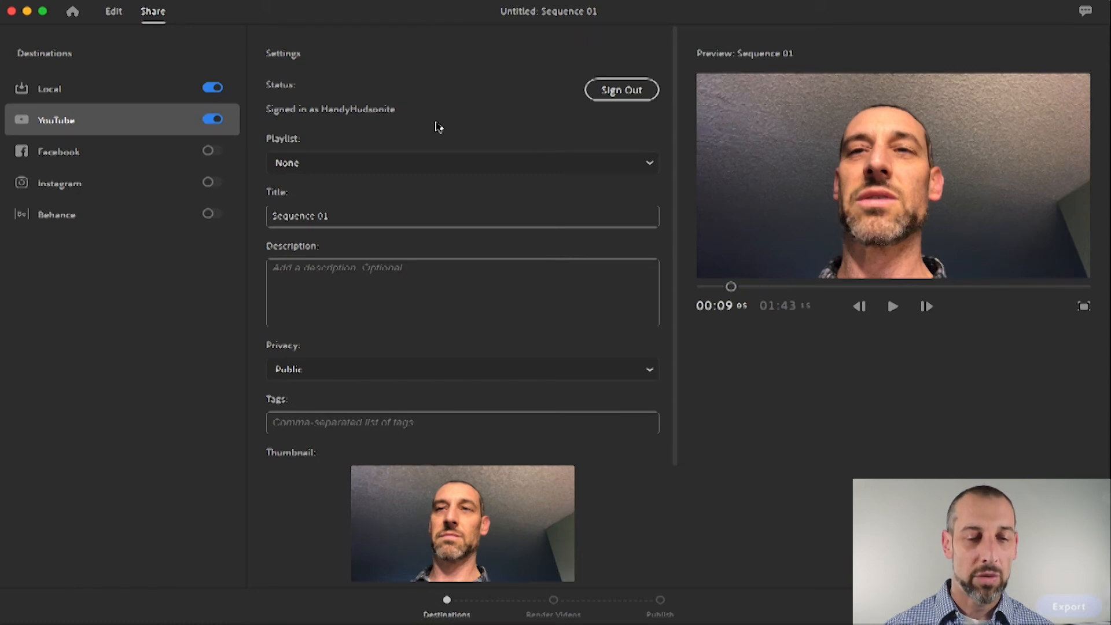
pyautogui.click(425, 168)
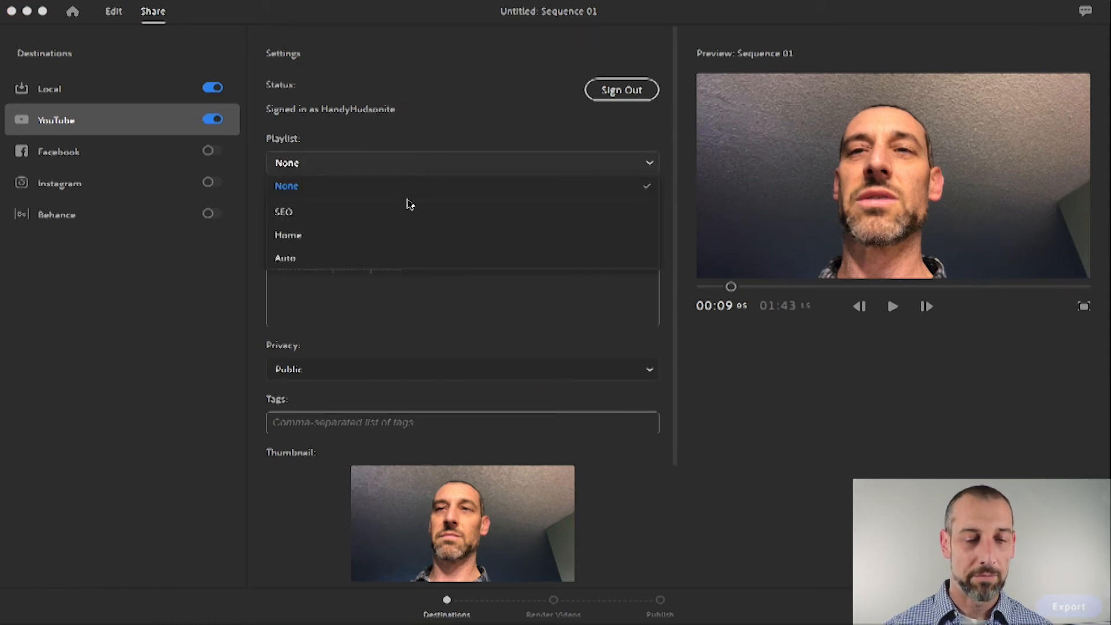
pyautogui.click(359, 214)
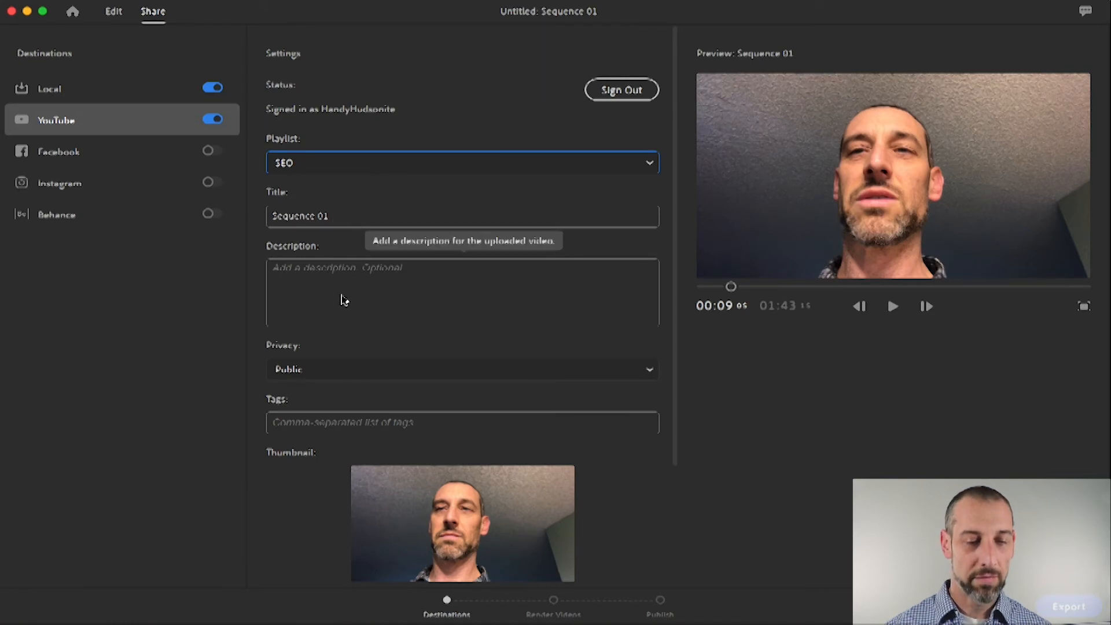
# - Examine the privacy choices and the tags entry in the YouTube upload settings
pyautogui.click(424, 373)
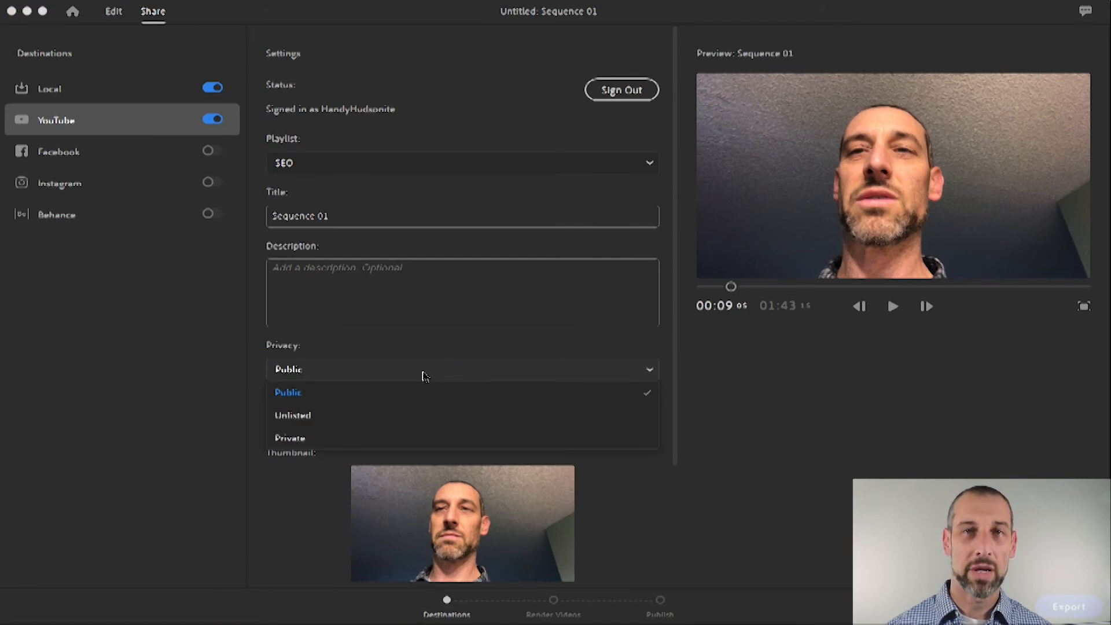
pyautogui.click(423, 373)
pyautogui.click(398, 426)
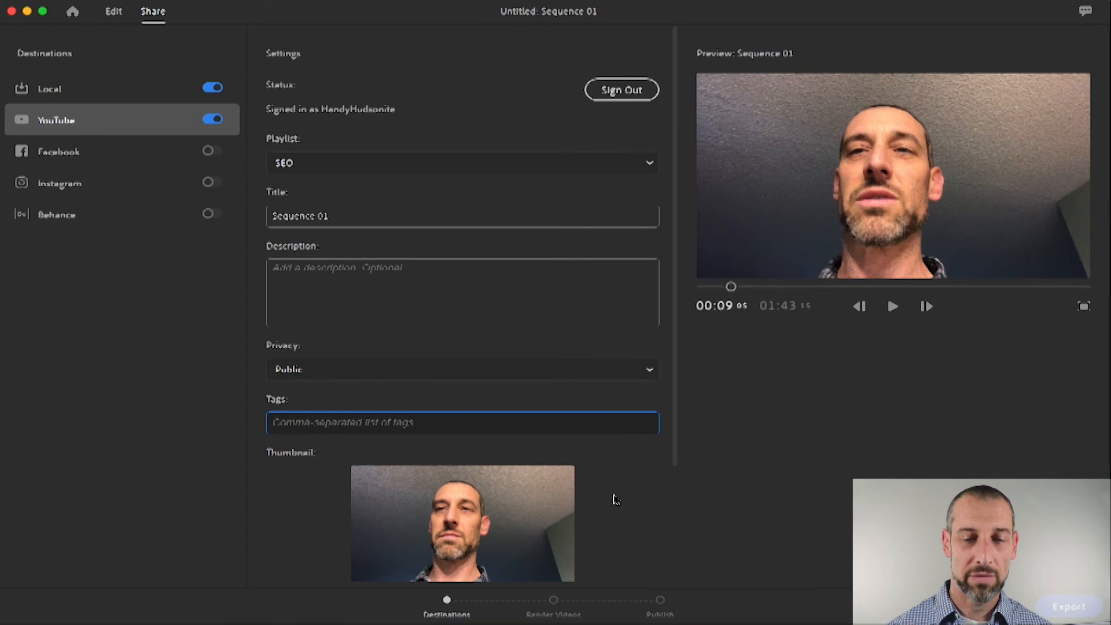
pyautogui.click(712, 249)
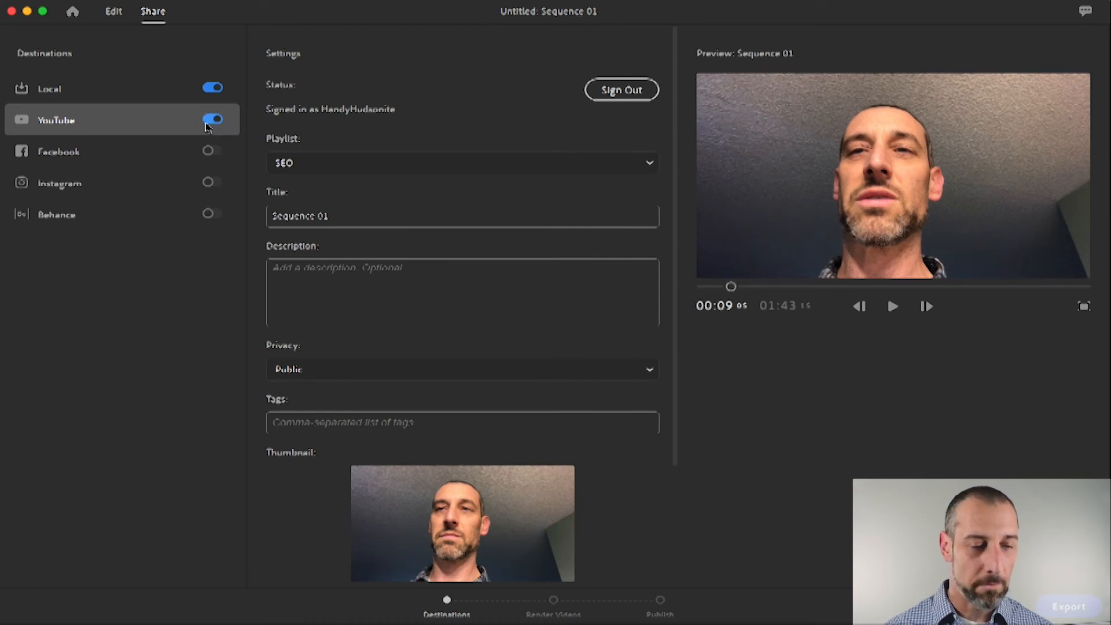
# - Enable Facebook, Instagram and Behance as additional sharing destinations and show each one's settings
pyautogui.click(214, 153)
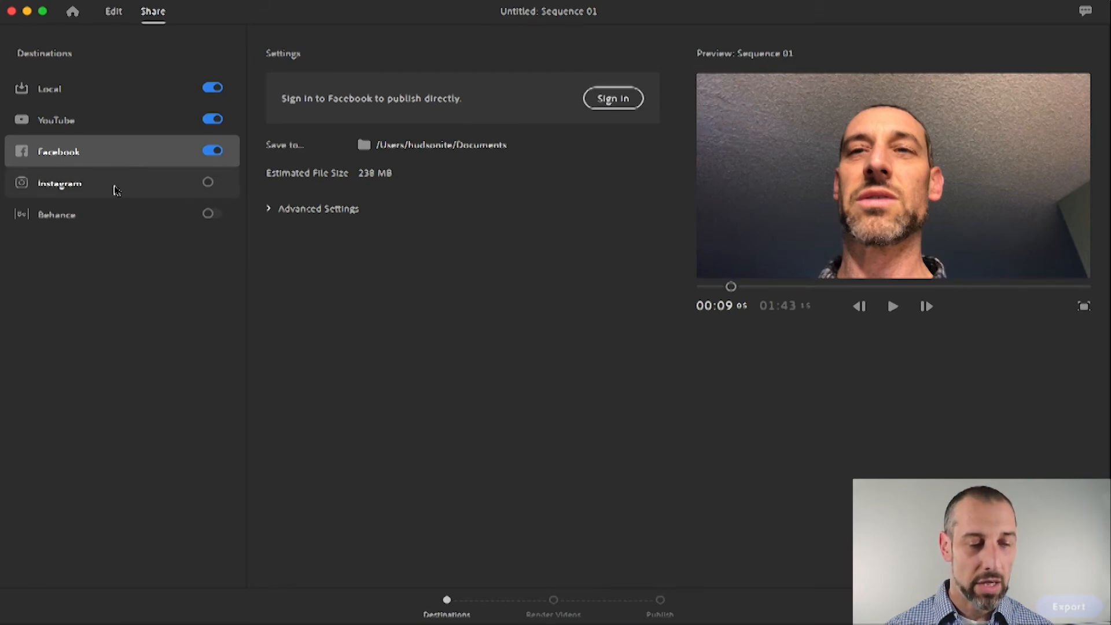
pyautogui.click(116, 189)
pyautogui.click(217, 183)
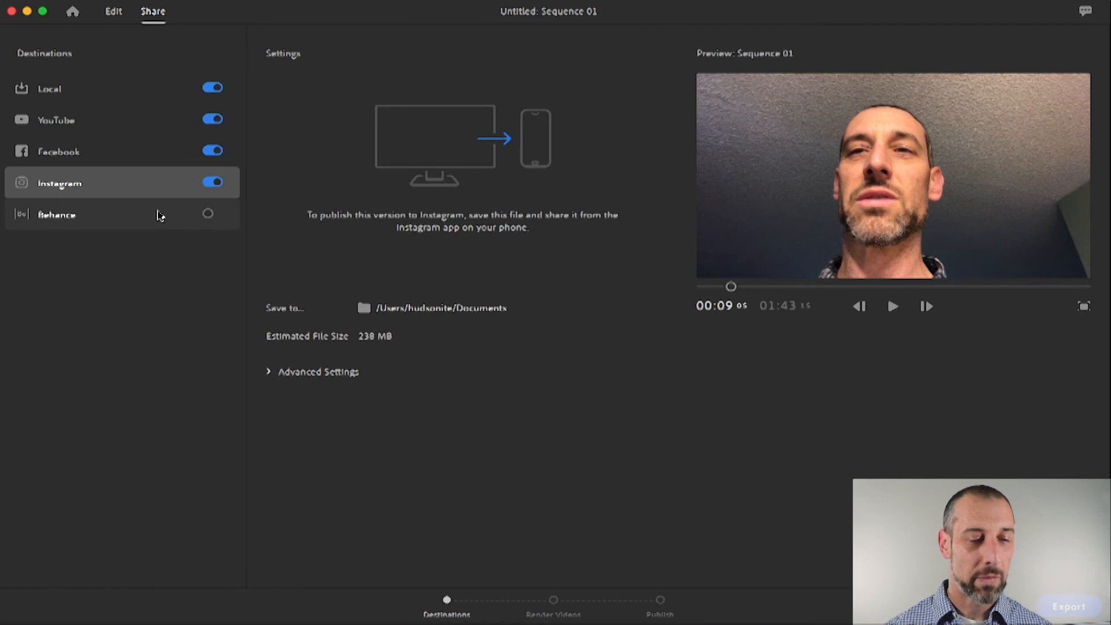
pyautogui.click(159, 216)
pyautogui.click(213, 215)
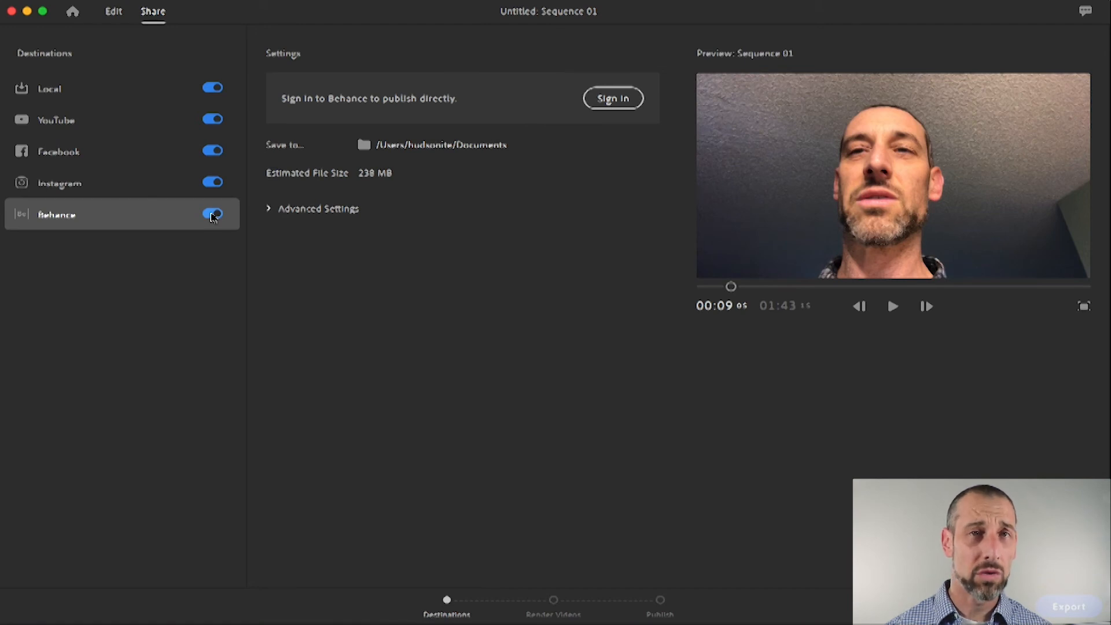
# - Disable the Behance, Instagram, Facebook and YouTube destinations and export the sequence as a local file only
pyautogui.click(213, 215)
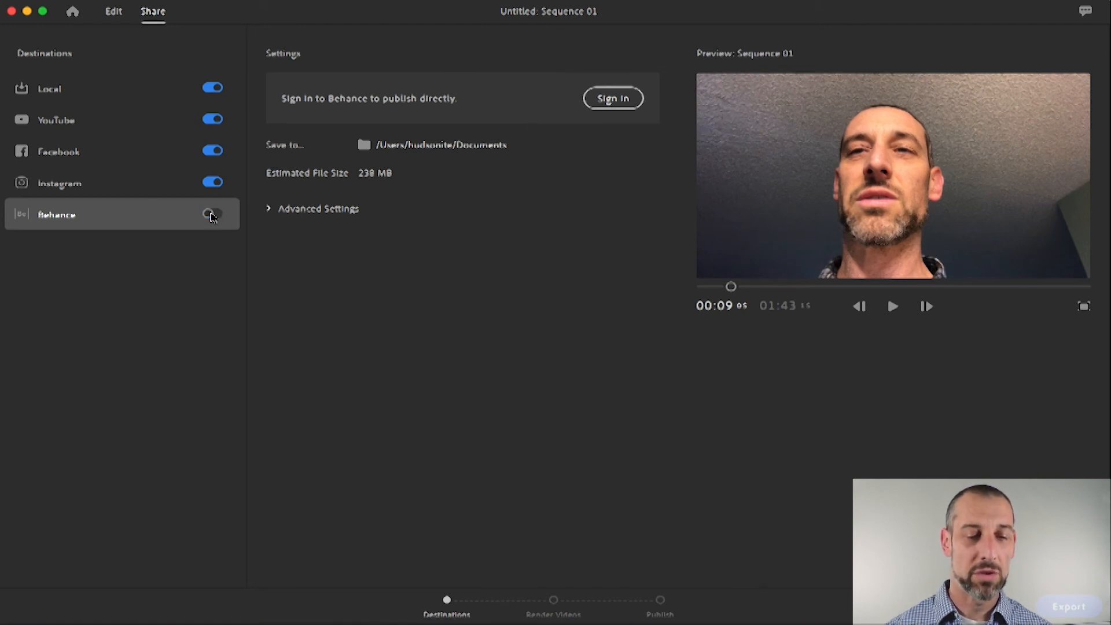
pyautogui.click(212, 183)
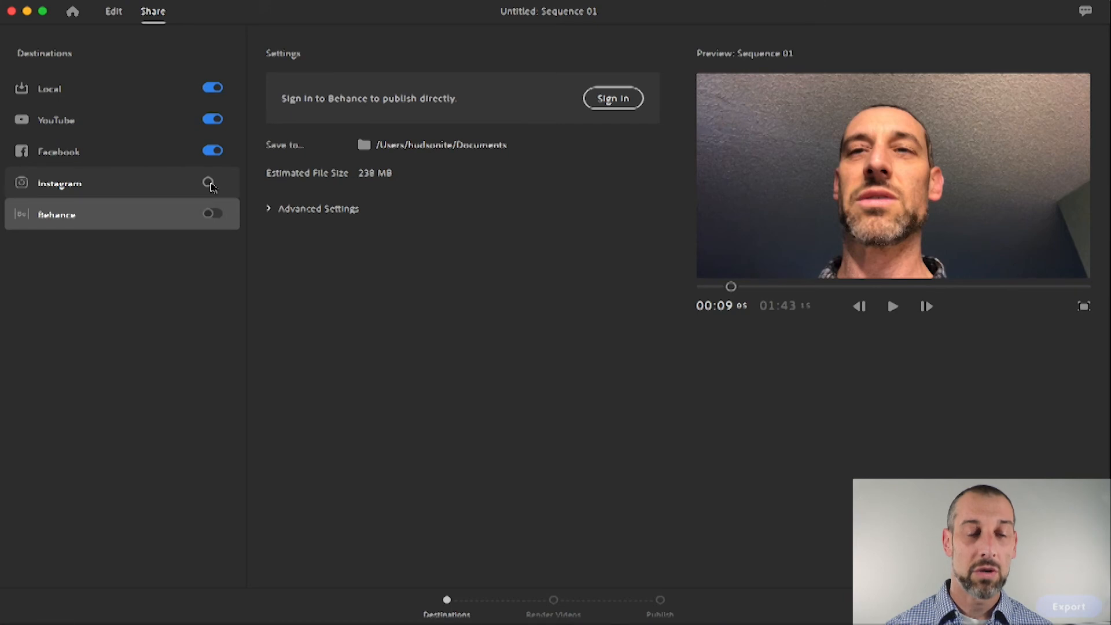
pyautogui.click(213, 151)
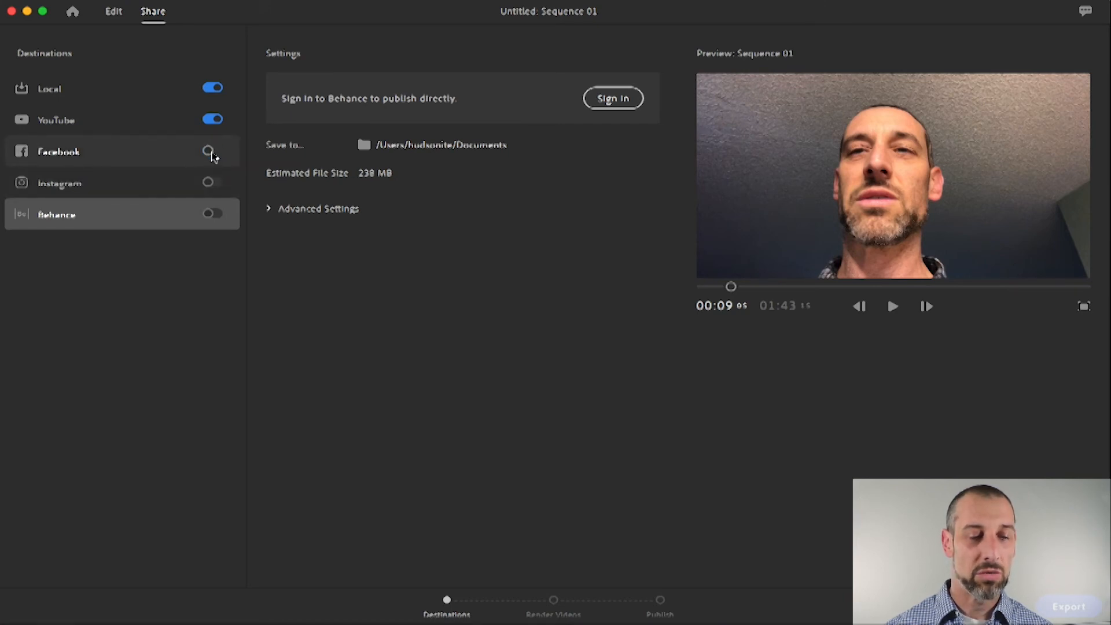
pyautogui.click(212, 121)
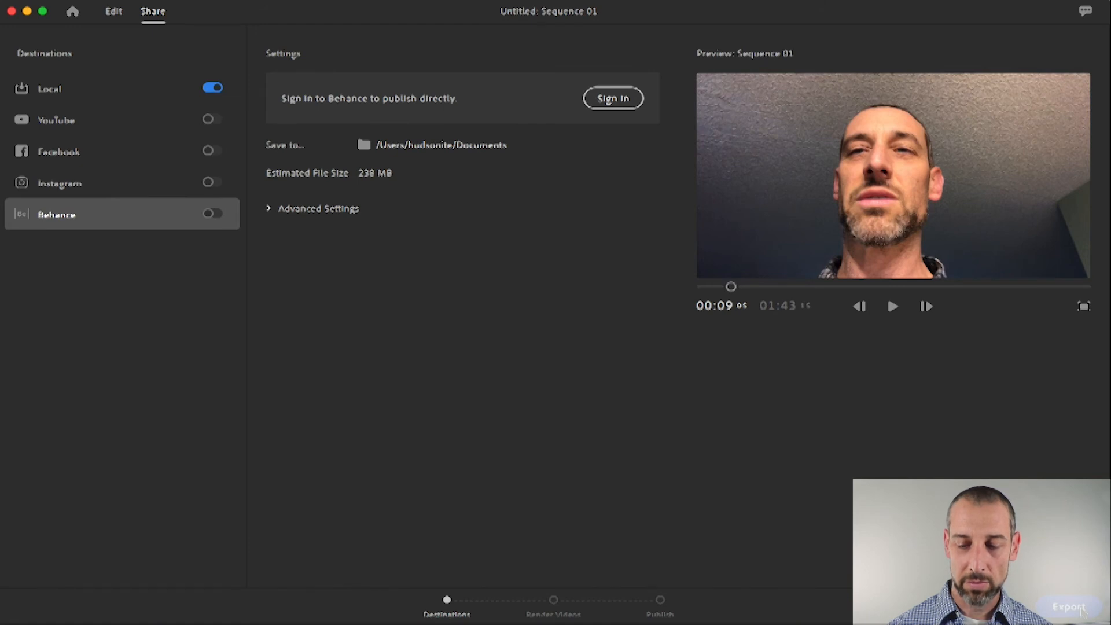
pyautogui.click(1080, 608)
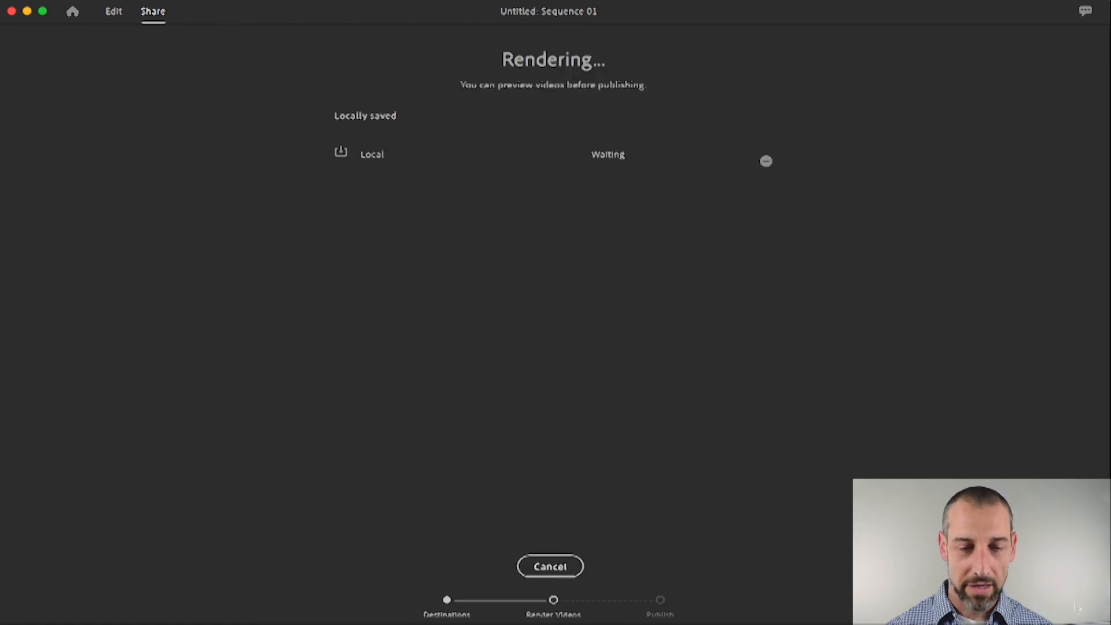